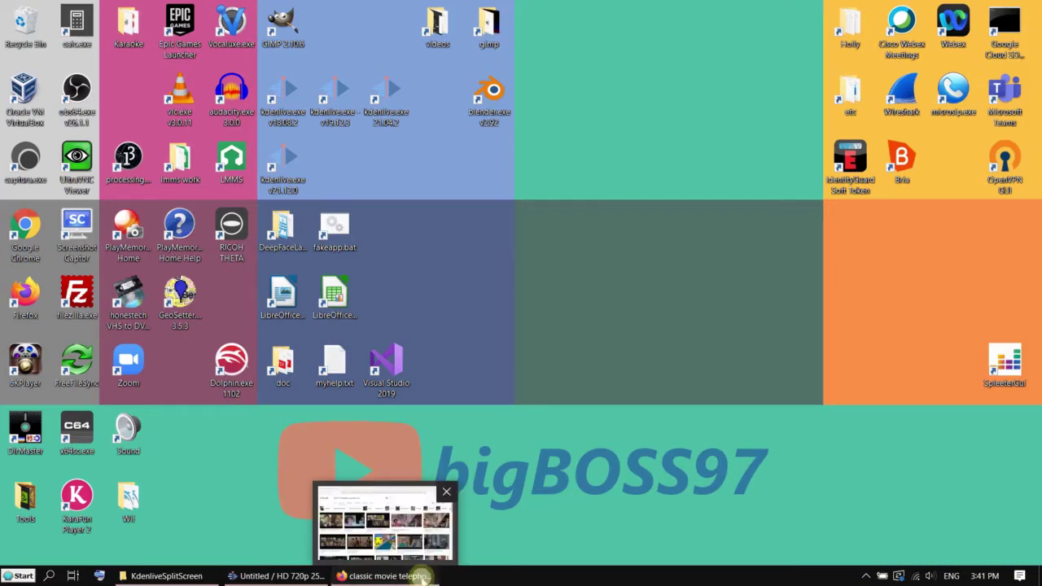
Look at the Doris Day split-screen example in the image search results, then close that window.
click(422, 578)
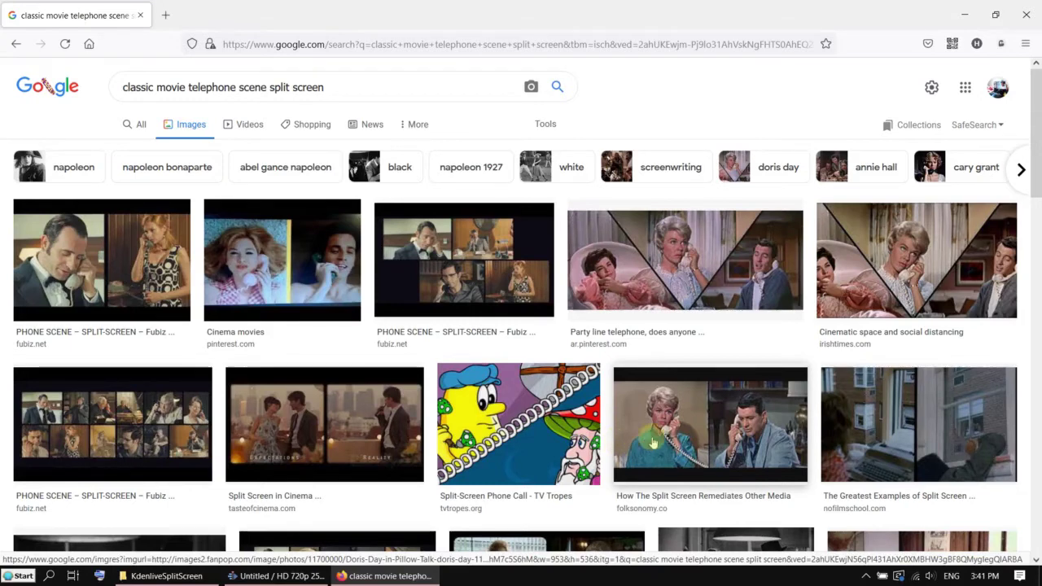
click(697, 428)
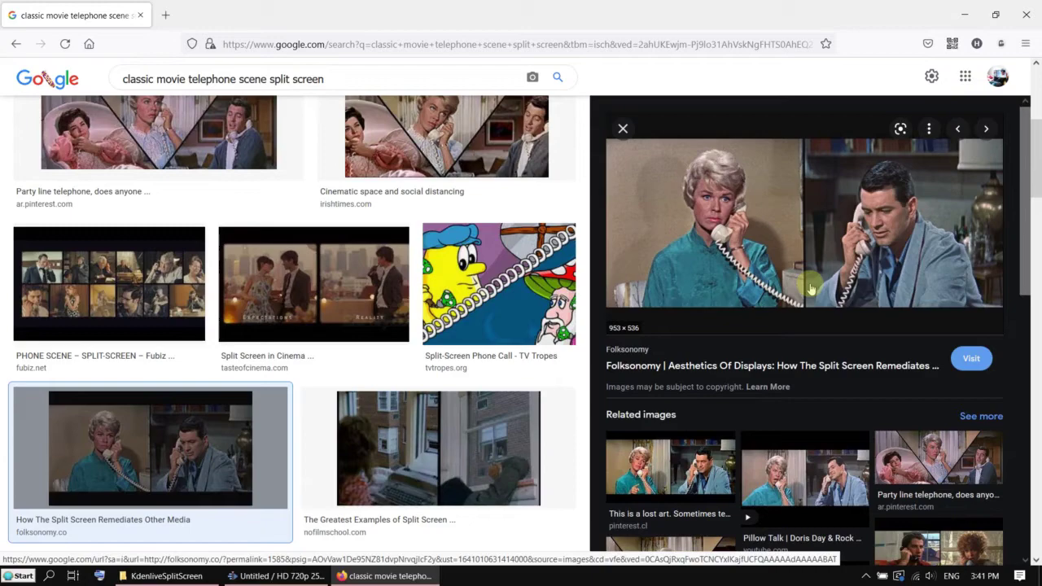
click(963, 15)
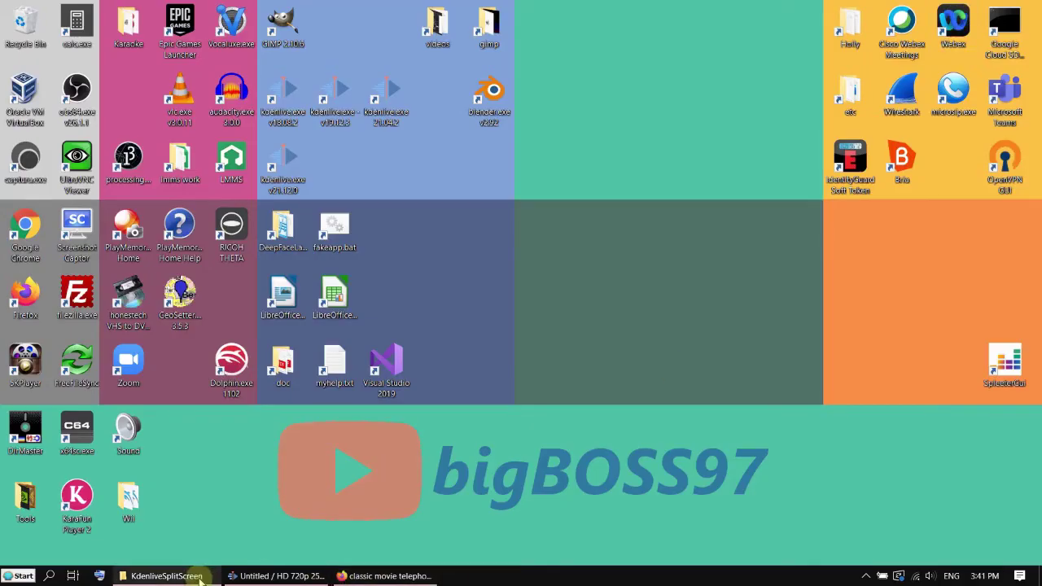
Switch to the empty Kdenlive project, then show and minimize the KdenliveSplitScreen photo folder.
click(281, 576)
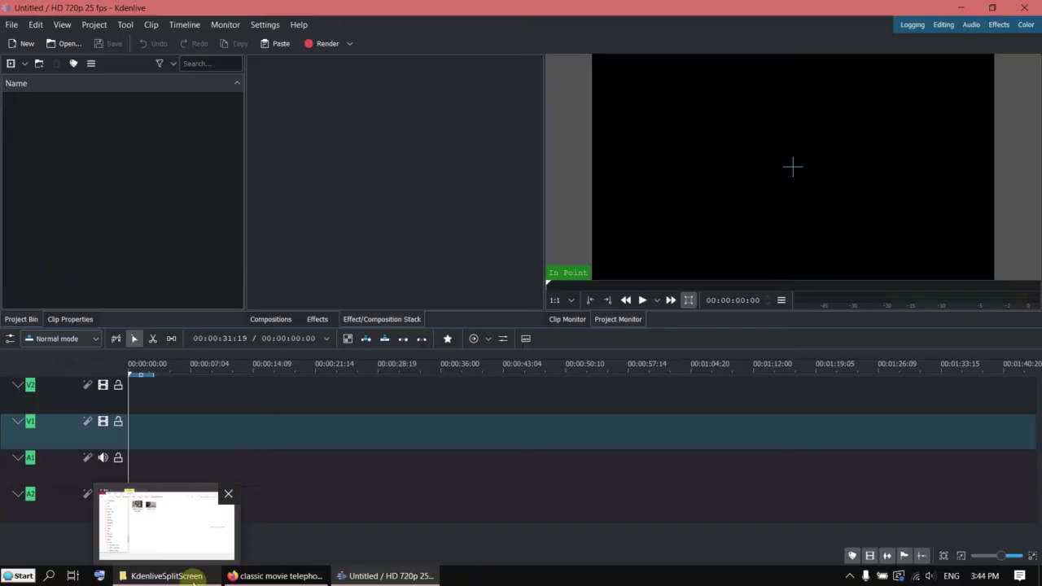
click(193, 570)
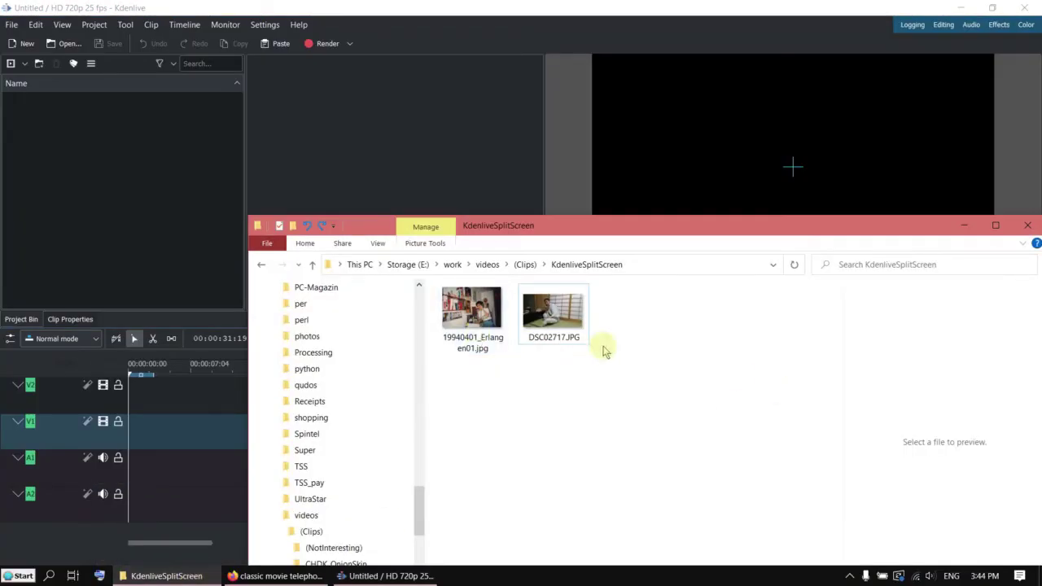
click(974, 226)
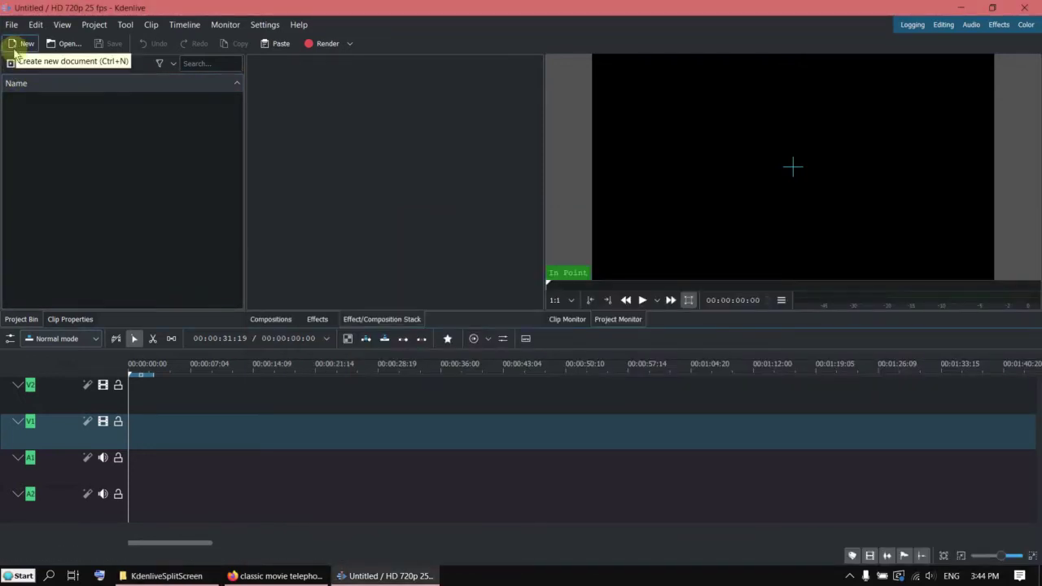
Create a title clip holding DSC02717.JPG at 30% zoom, positioned to fill the frame.
click(25, 64)
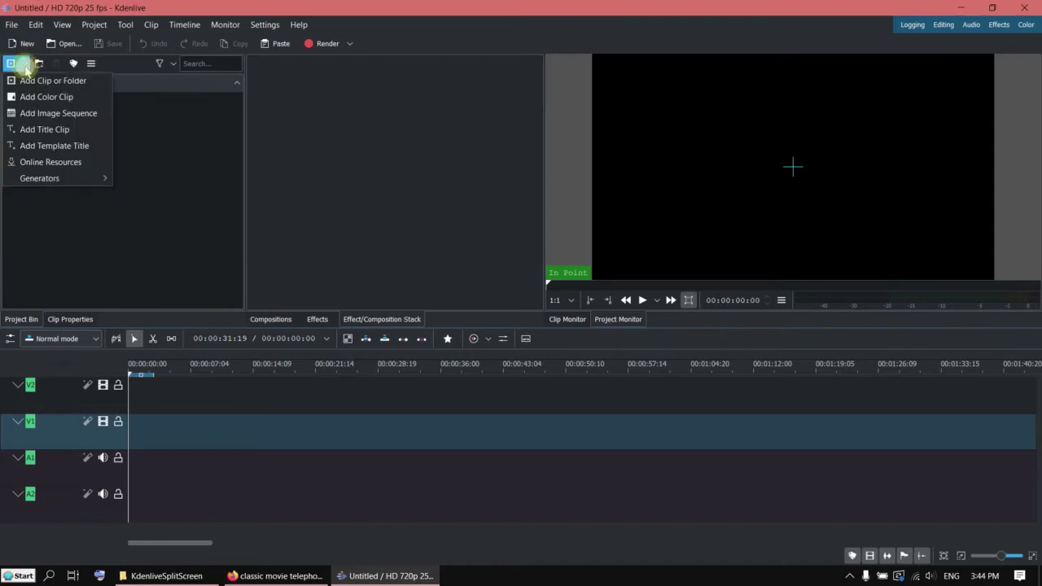
click(85, 141)
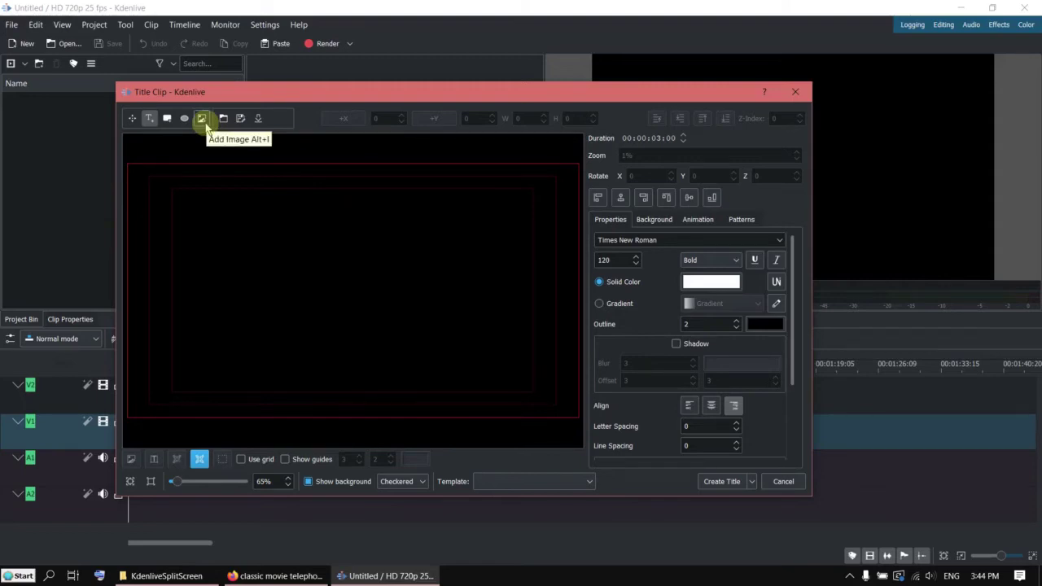
click(203, 119)
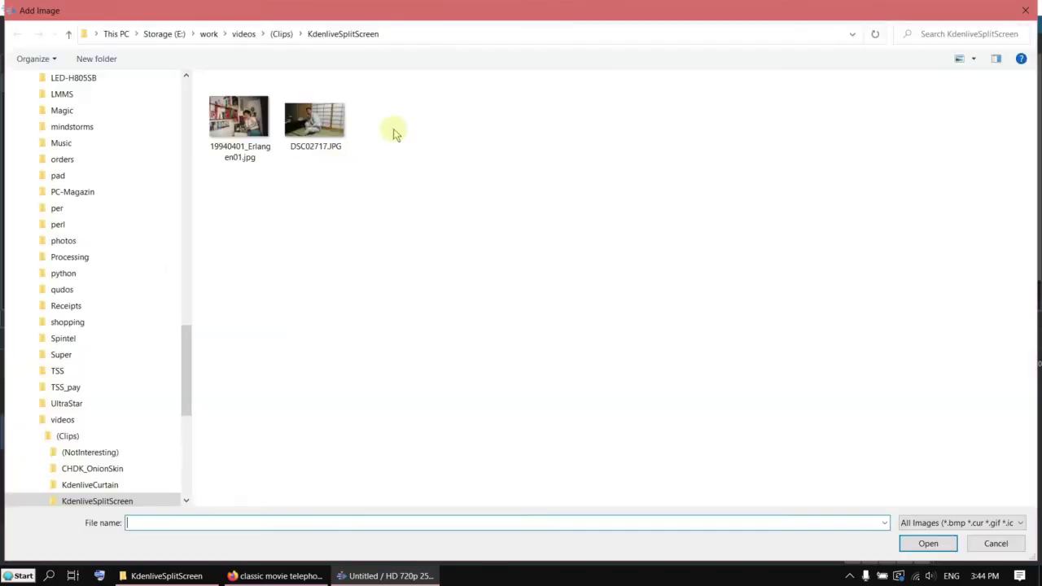
double_click(339, 122)
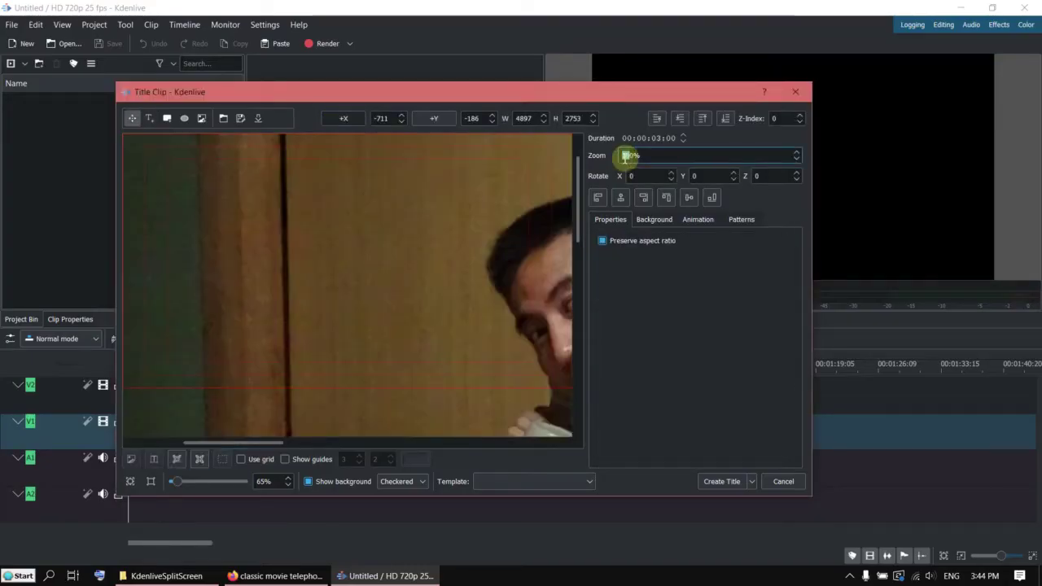
text(50)
drag(625, 156, 632, 153)
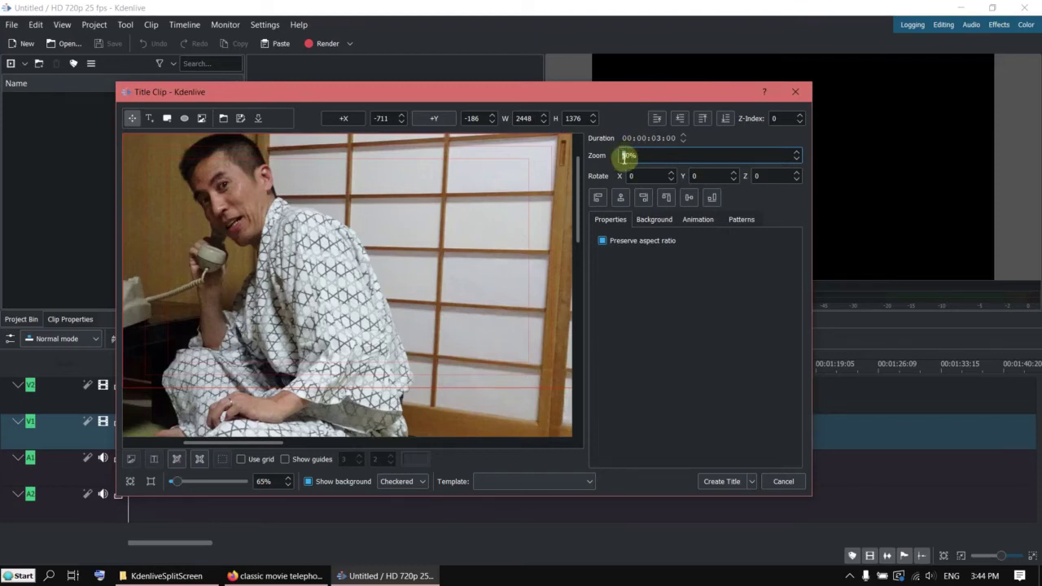
text(30)
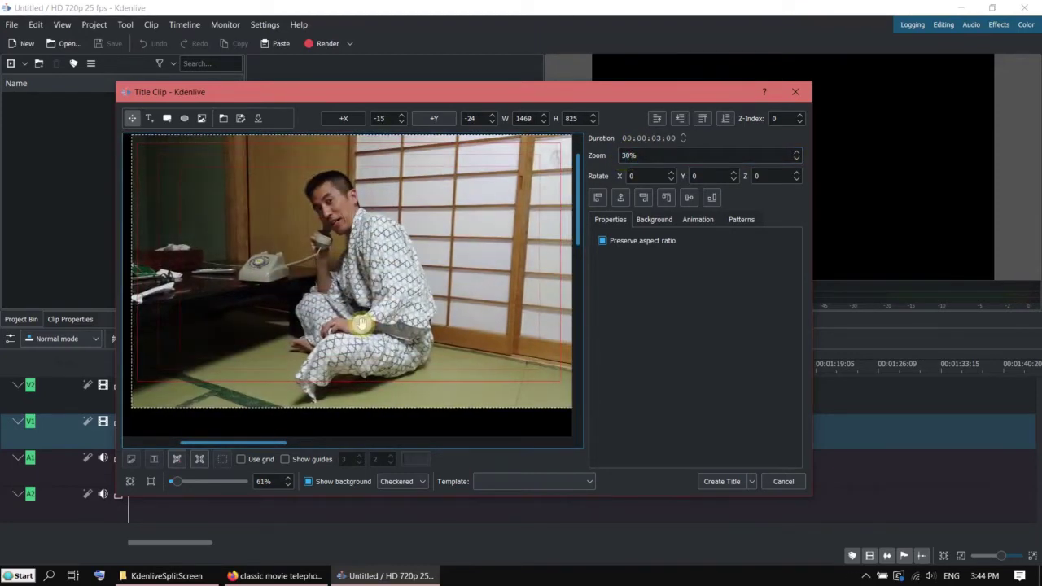
drag(356, 314, 364, 317)
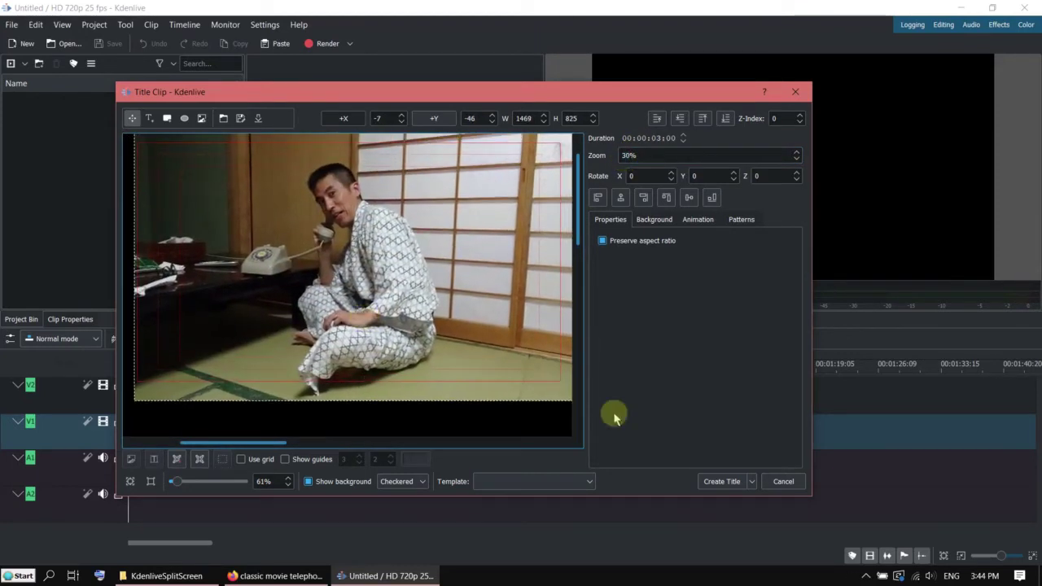
click(717, 481)
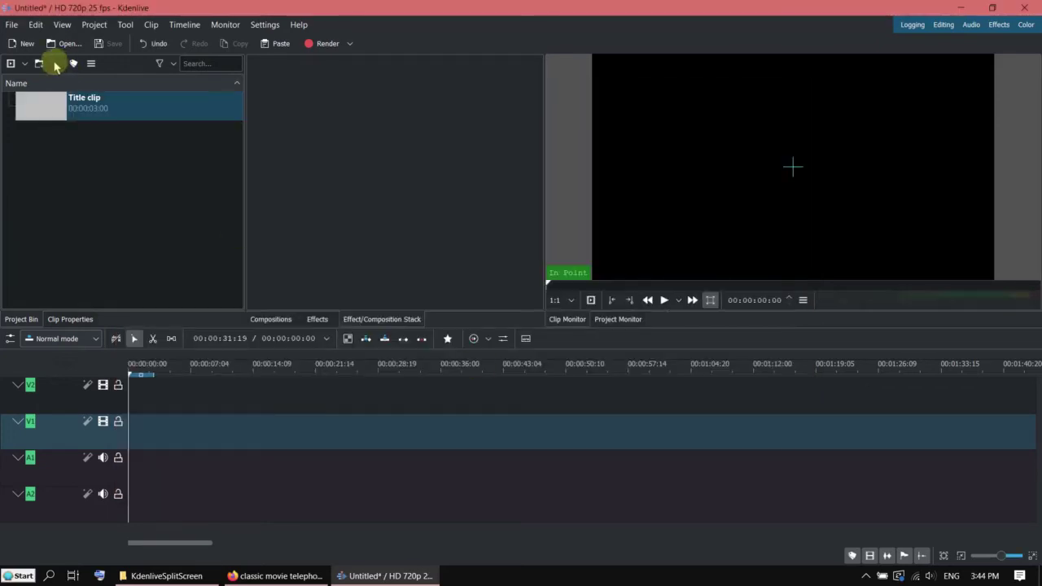
Create a second title clip containing the other telephone photo.
click(24, 63)
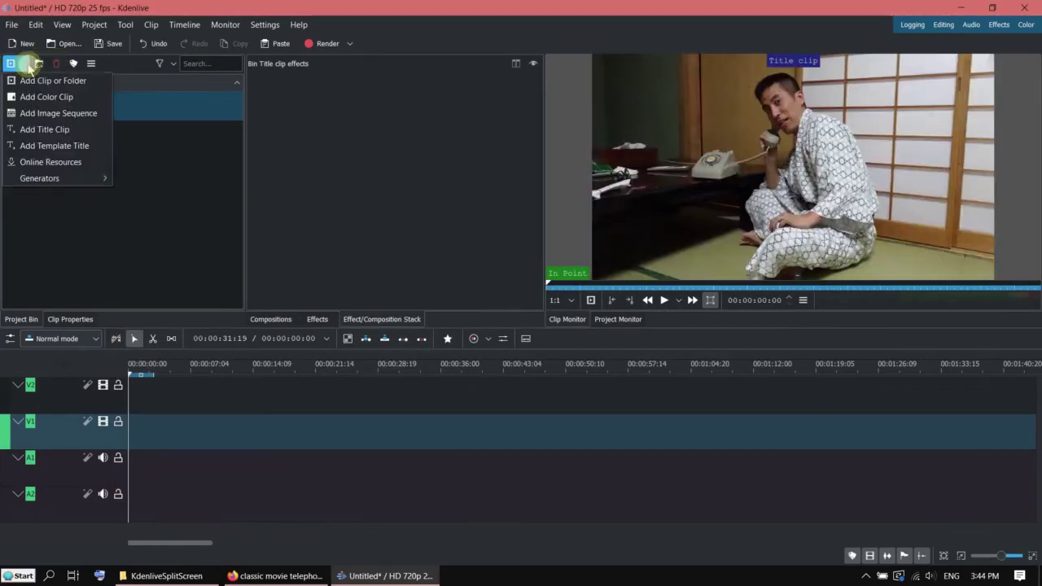
click(71, 130)
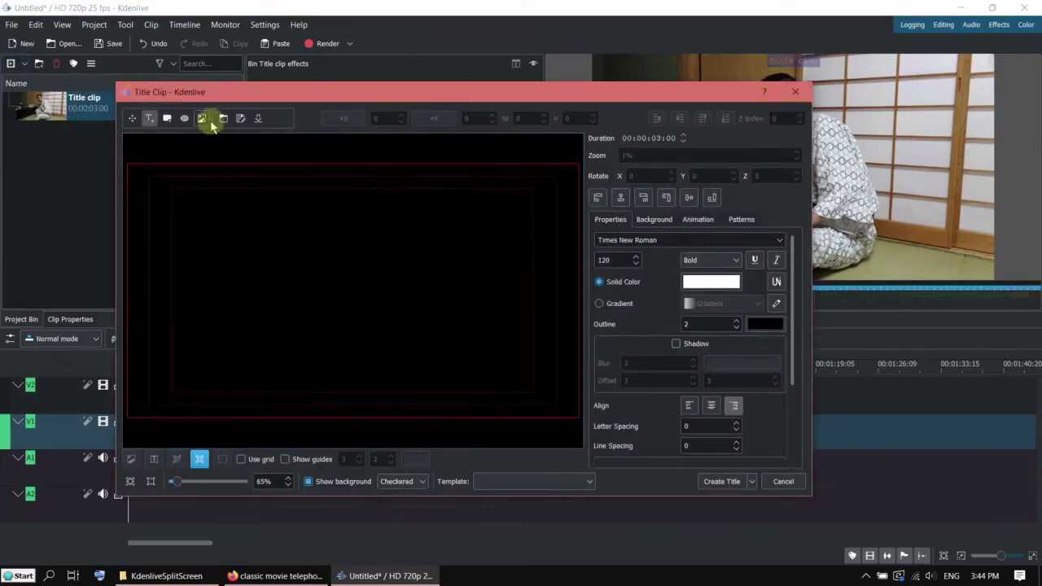
click(204, 120)
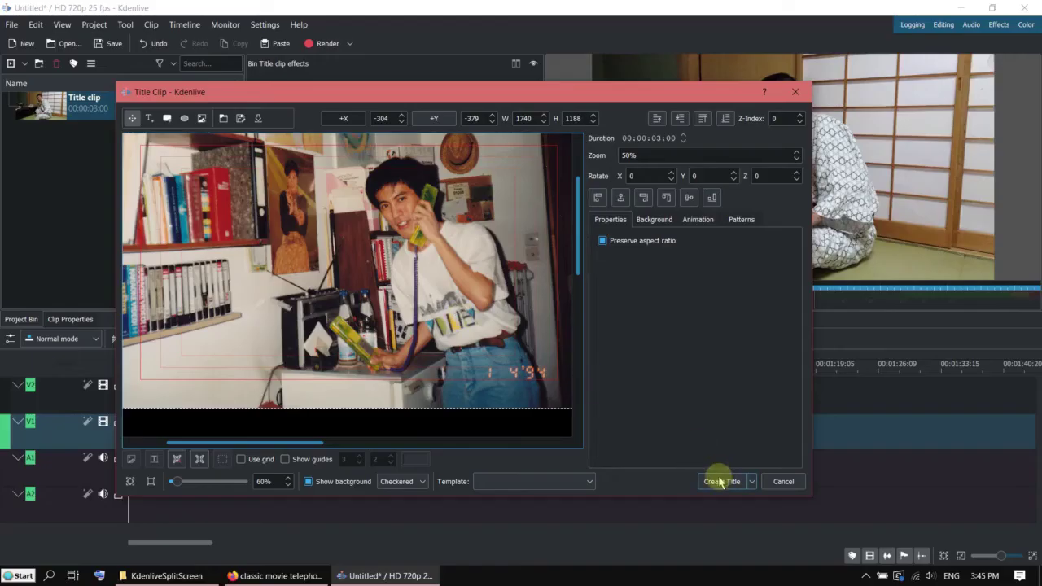
click(720, 481)
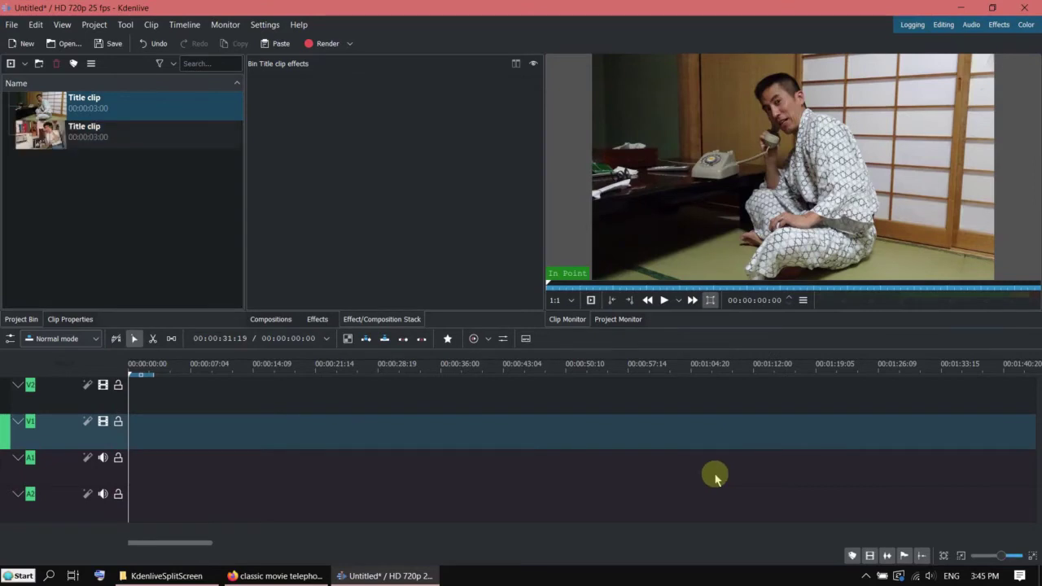
Put the first title clip on V2 and the second on V1, with a Wipe composition over the V1 clip.
click(53, 110)
drag(54, 109, 477, 434)
drag(49, 138, 244, 435)
drag(825, 397, 556, 431)
click(951, 417)
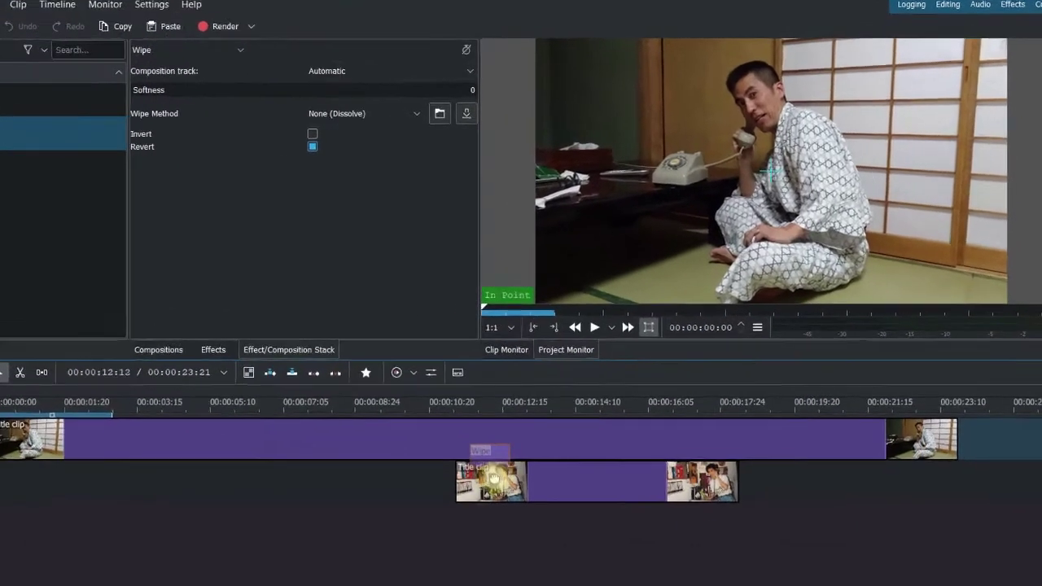
drag(493, 479, 714, 494)
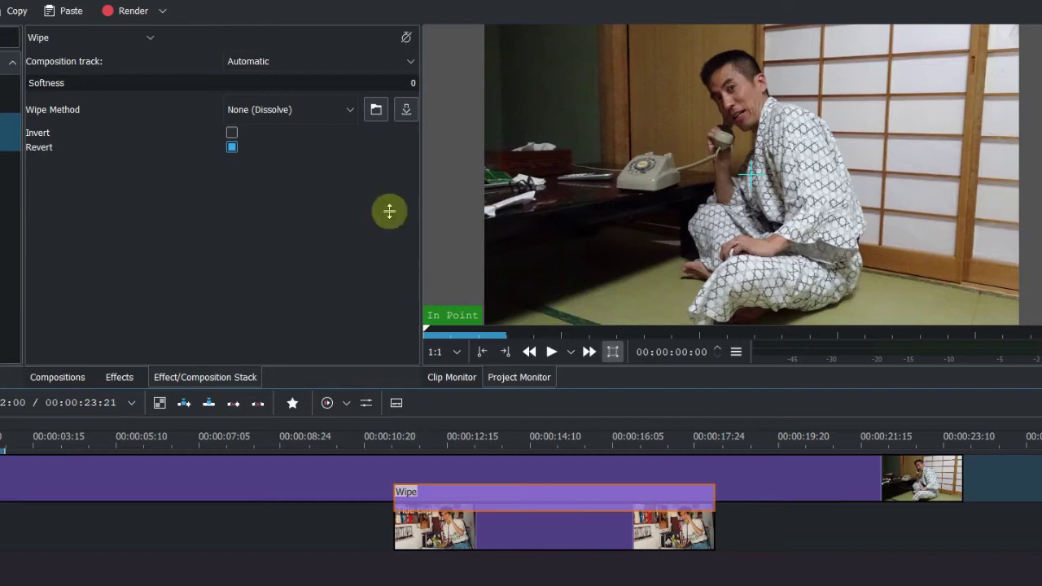
Change the composition to Composite and add a keyframe at 00:00:00:22 with 50% opacity.
click(151, 40)
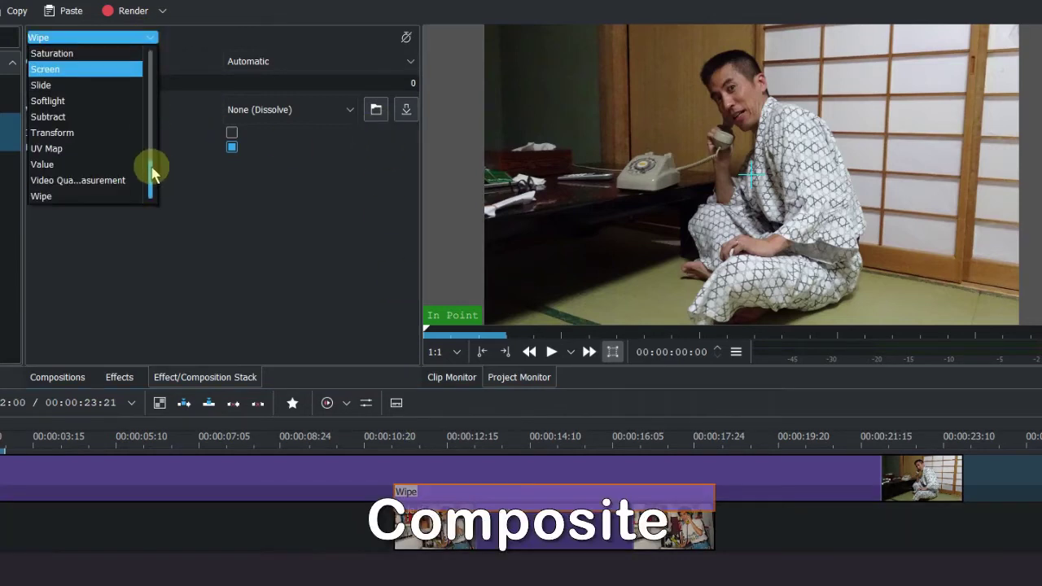
scroll(116, 118, up, 5)
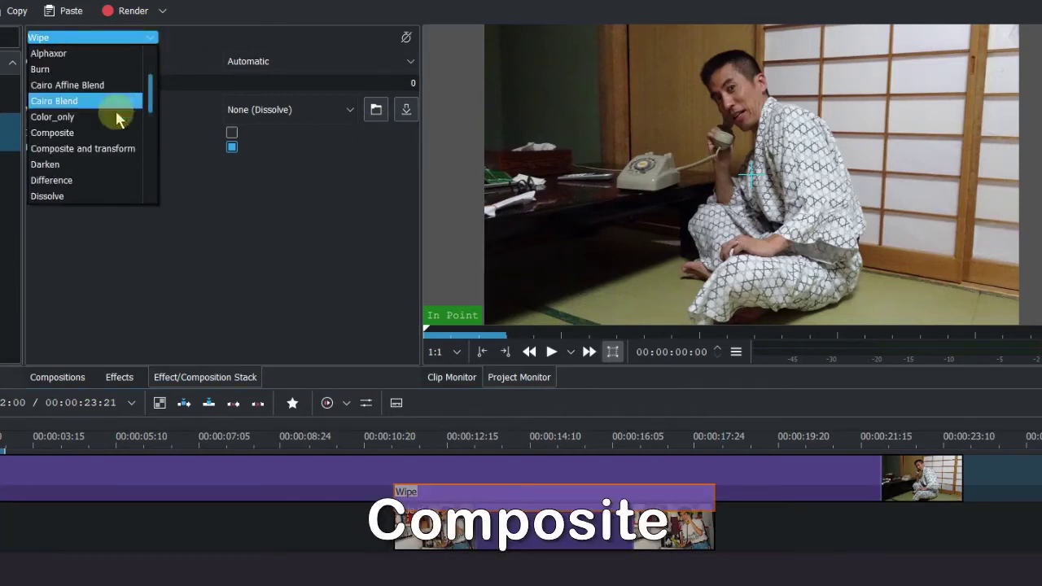
click(104, 132)
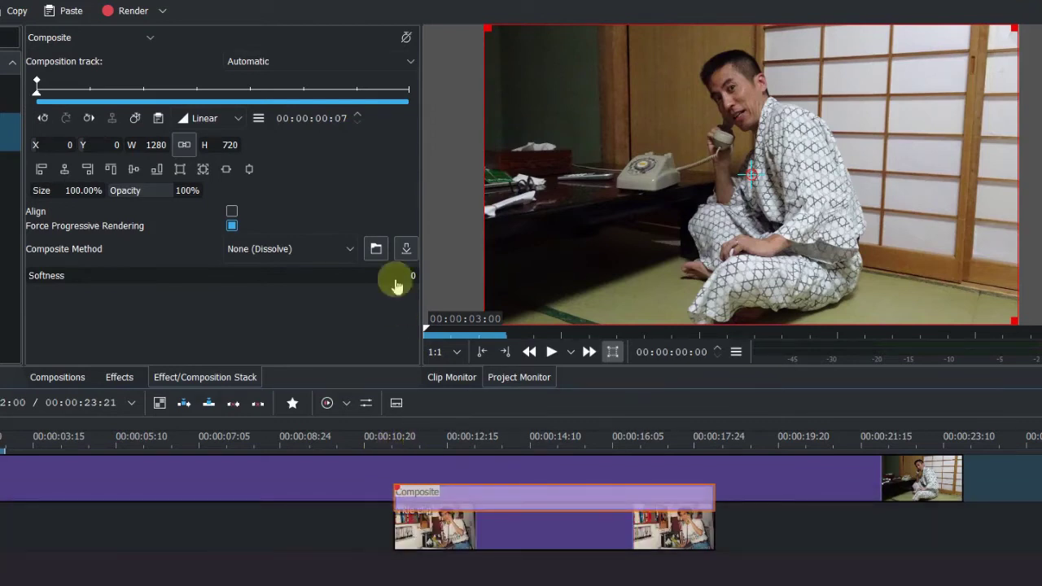
click(422, 447)
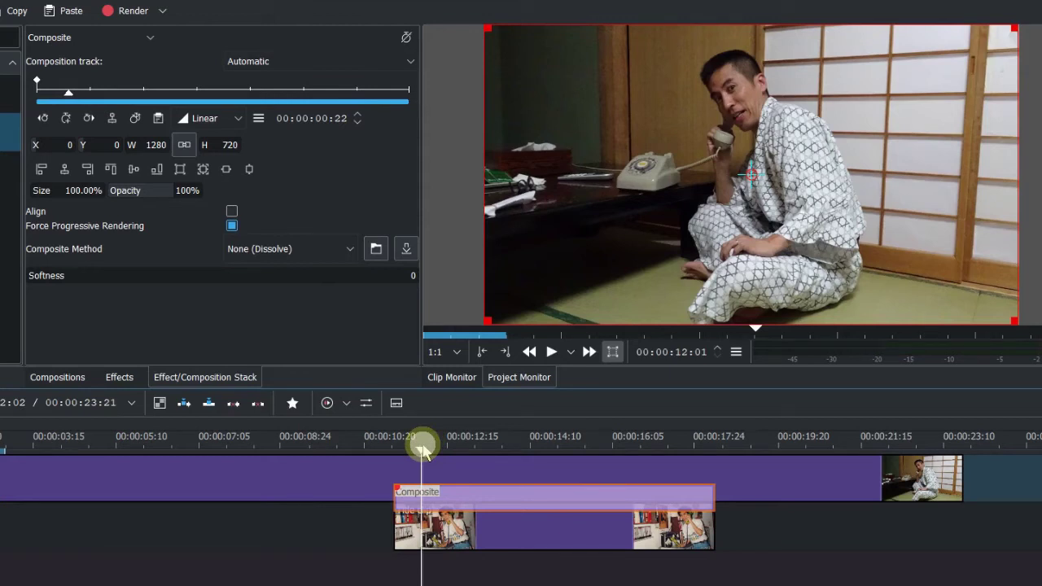
click(66, 118)
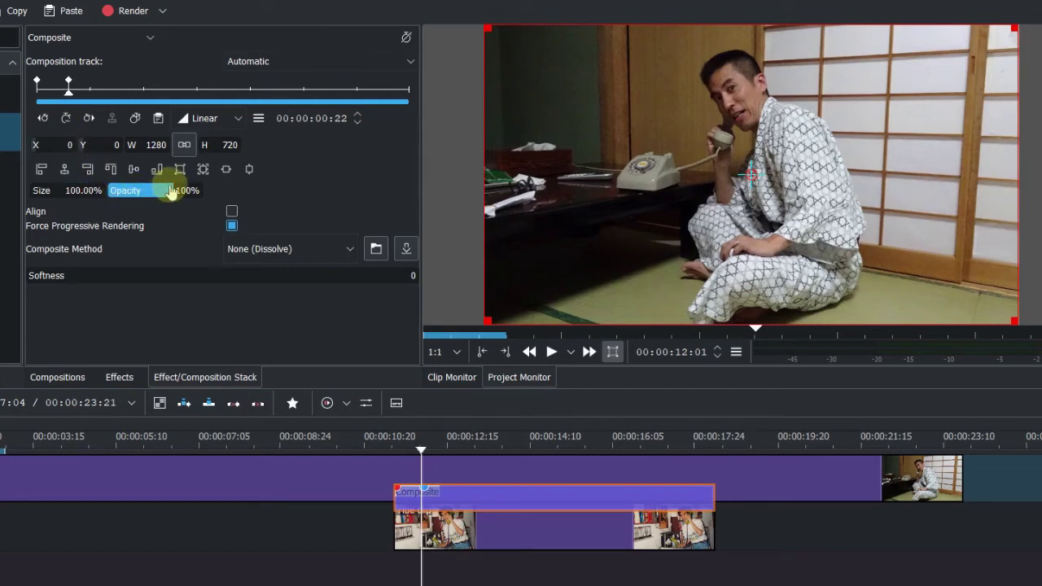
mouse_move(171, 191)
mouse_down()
mouse_move(155, 187)
mouse_move(184, 190)
mouse_up()
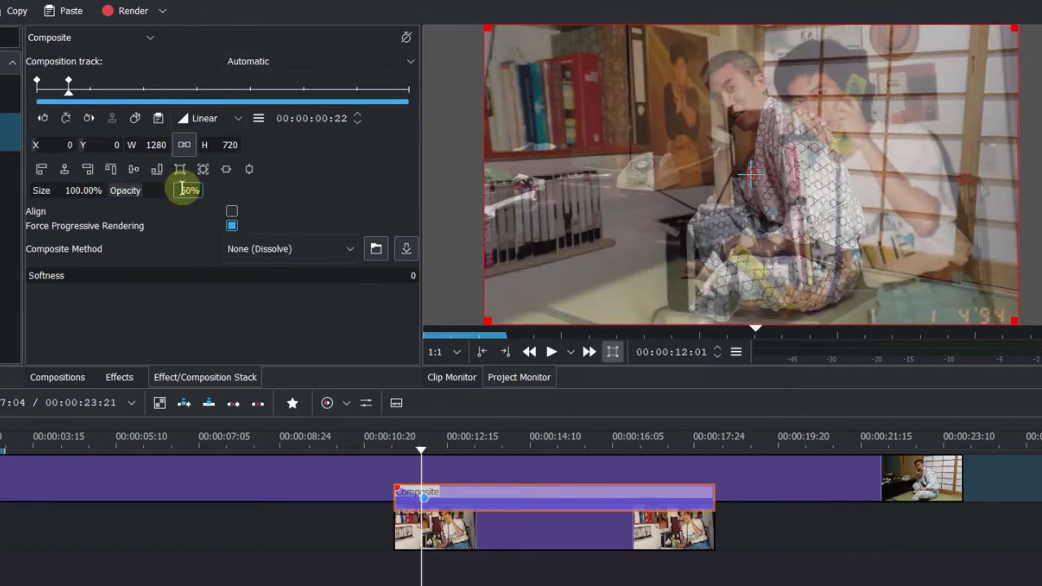
Use the luma01.pgm wipe for the Composite, and shorten the composition and lower clip to match.
click(356, 249)
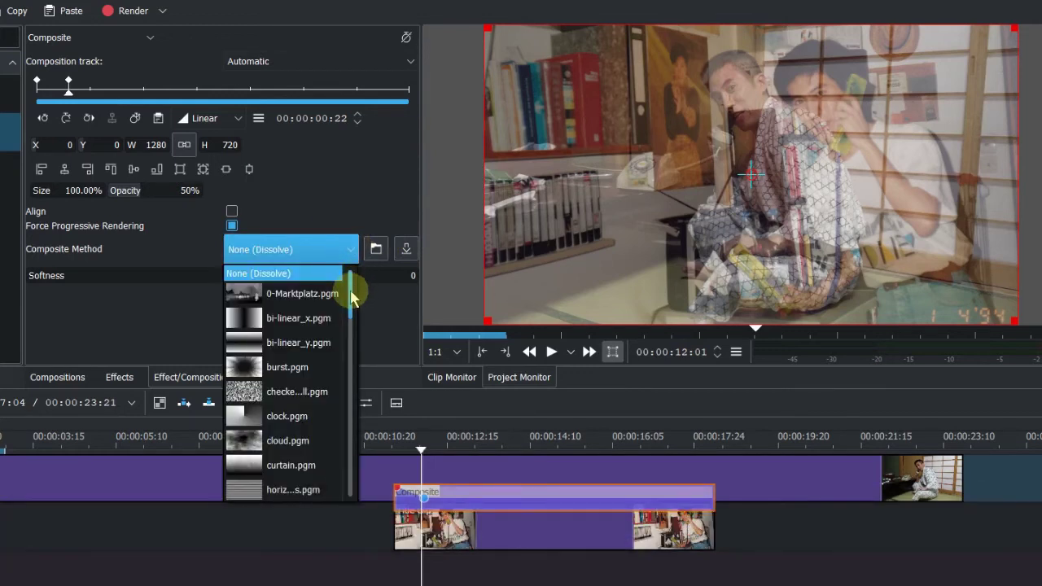
drag(351, 297, 350, 379)
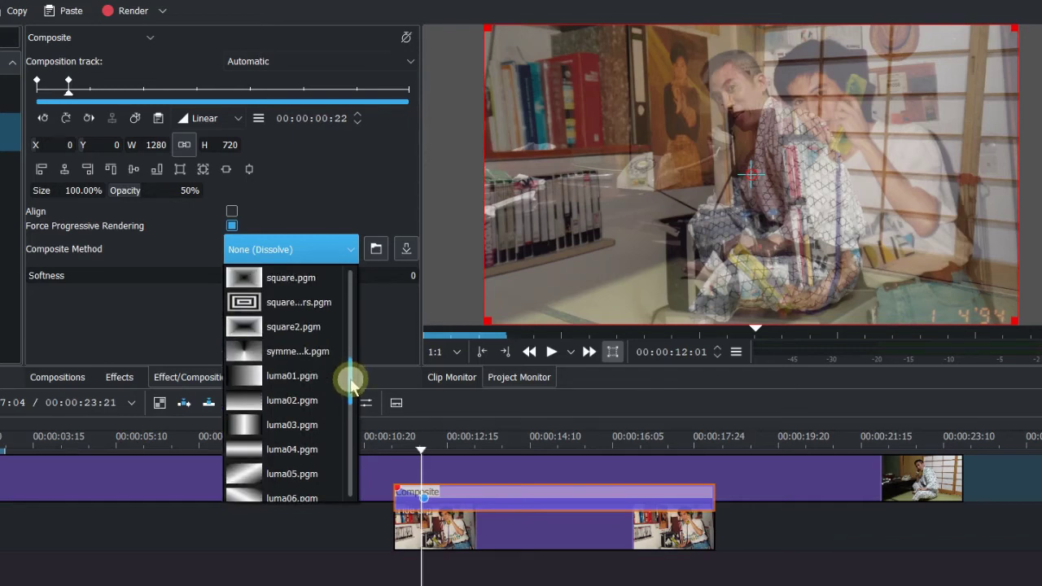
click(329, 375)
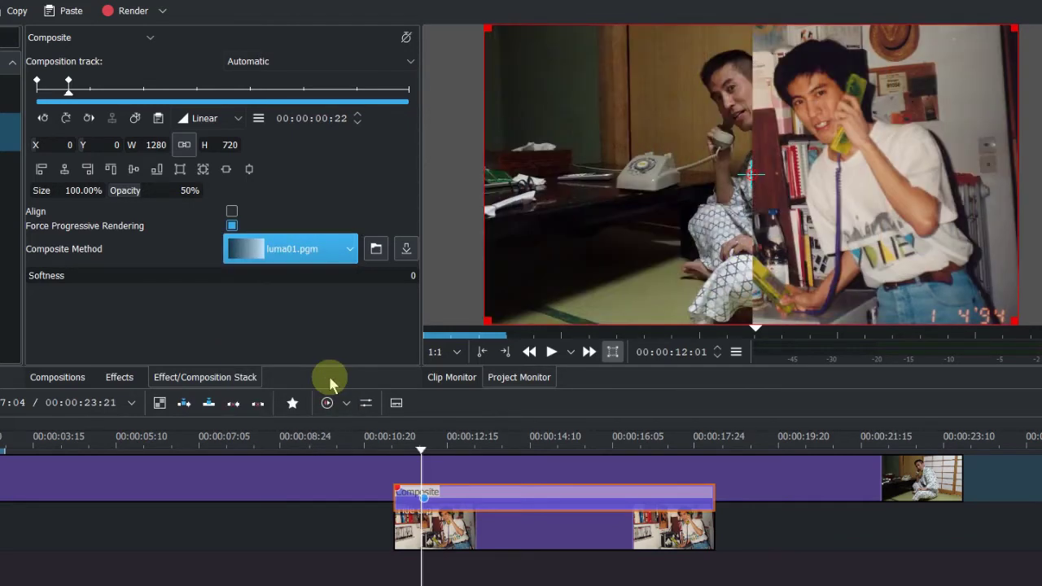
drag(672, 448, 567, 455)
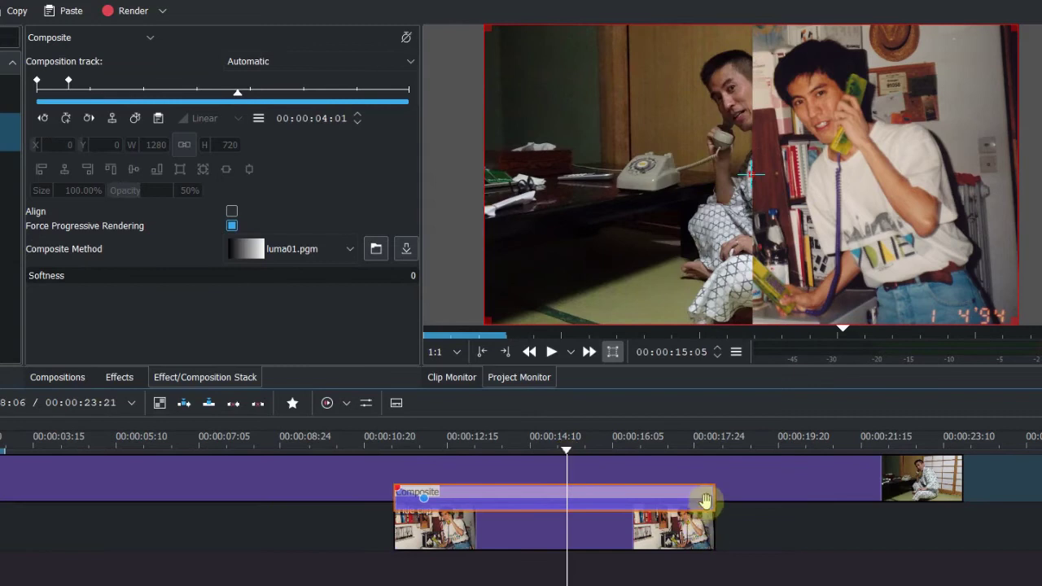
drag(710, 498, 594, 499)
drag(720, 547, 594, 537)
Add Composite keyframes at 04:03 and at its end, raising the end opacity to 100%.
click(575, 447)
click(570, 446)
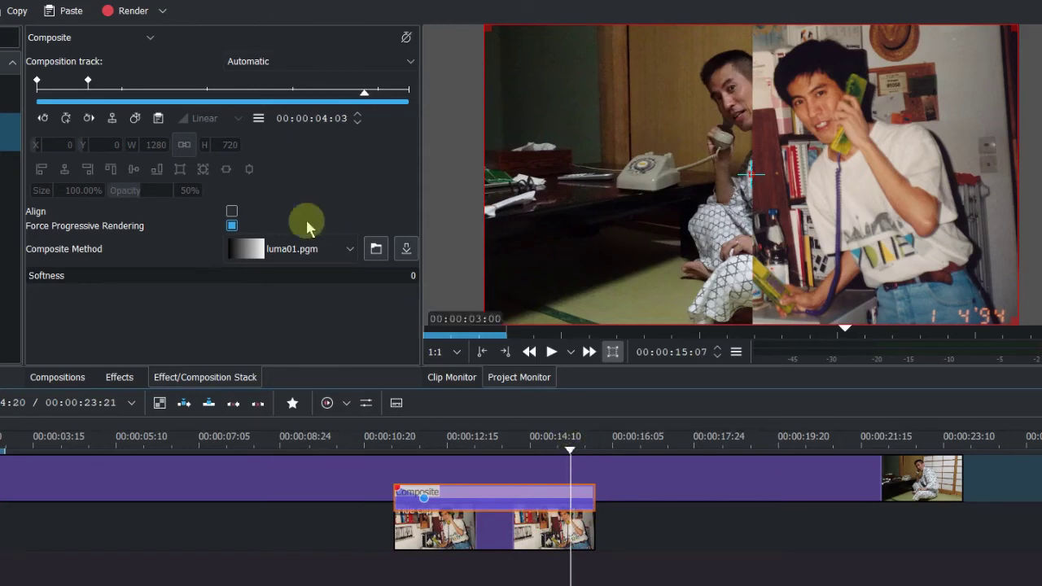
click(66, 119)
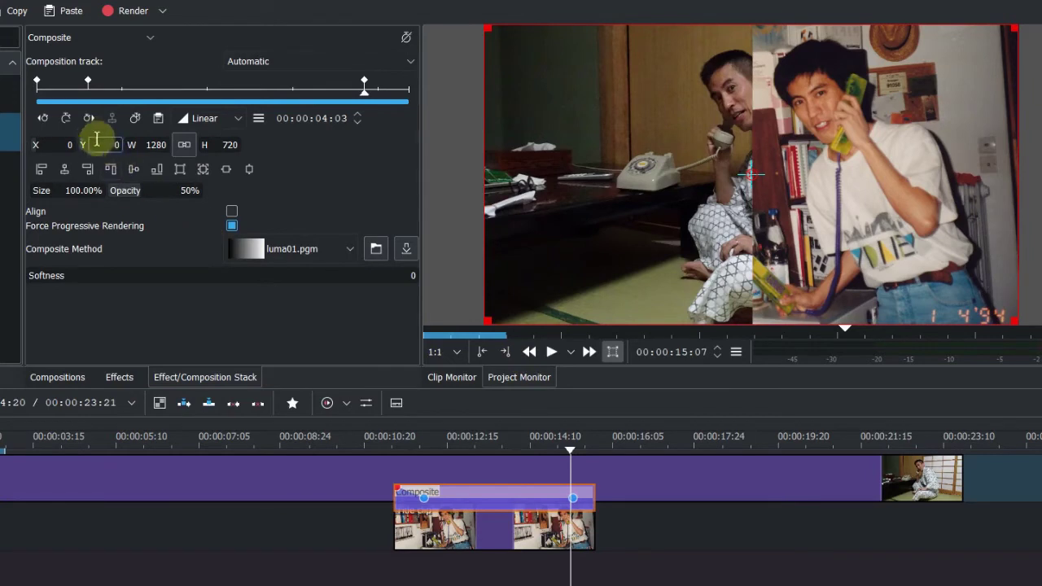
click(89, 118)
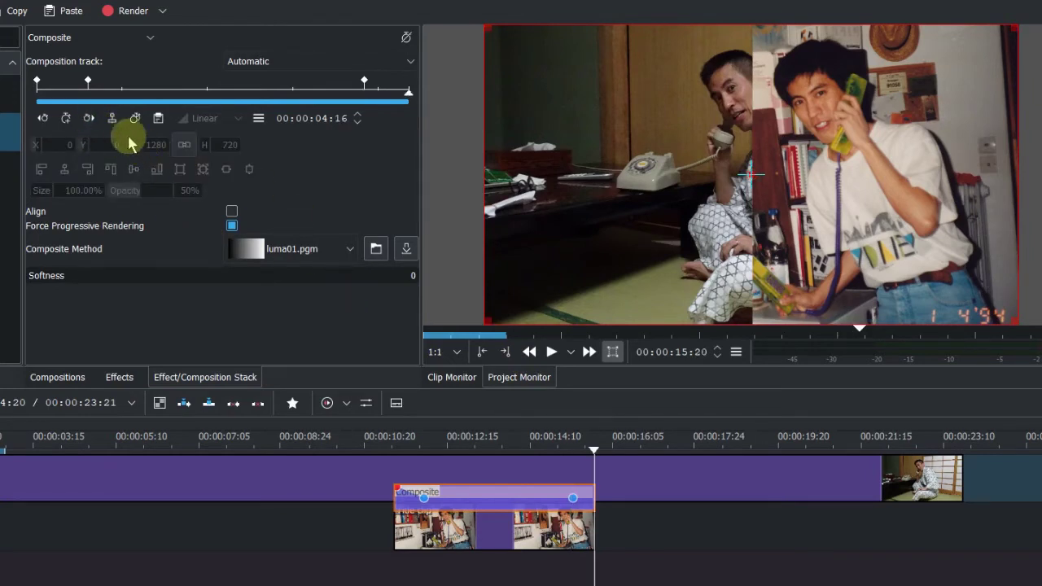
click(67, 119)
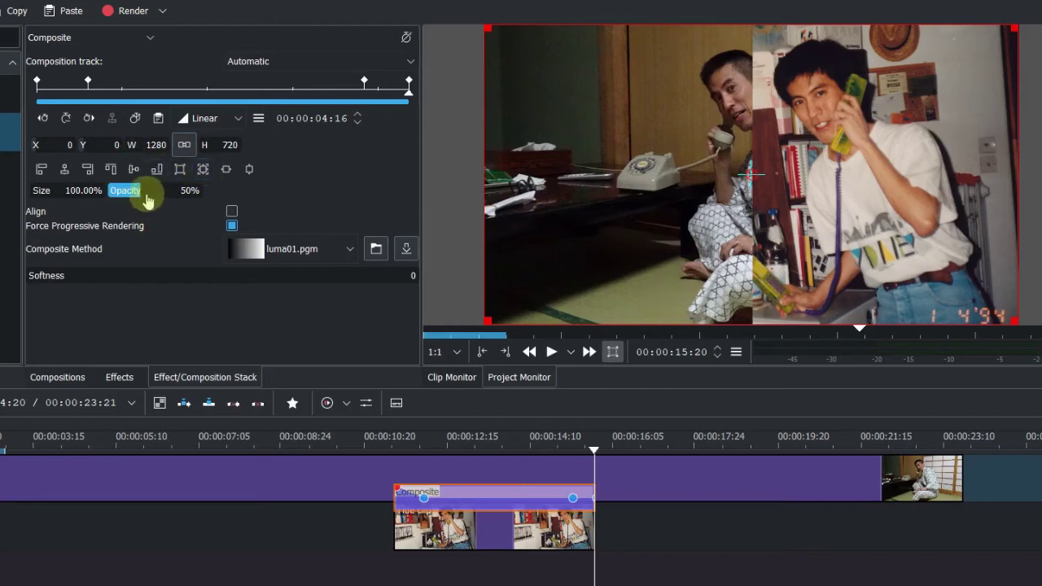
drag(145, 193, 259, 214)
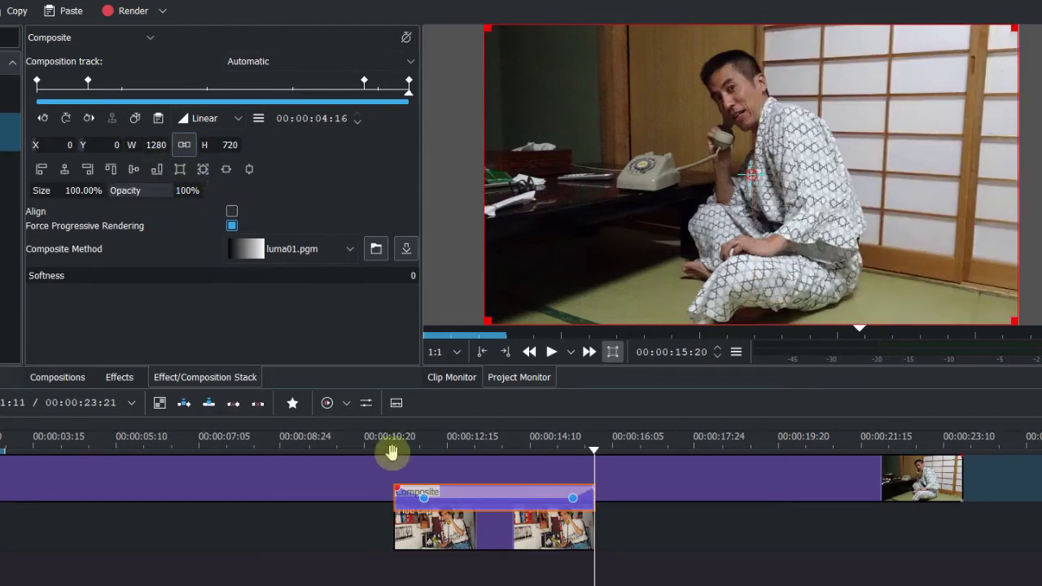
drag(396, 442, 553, 443)
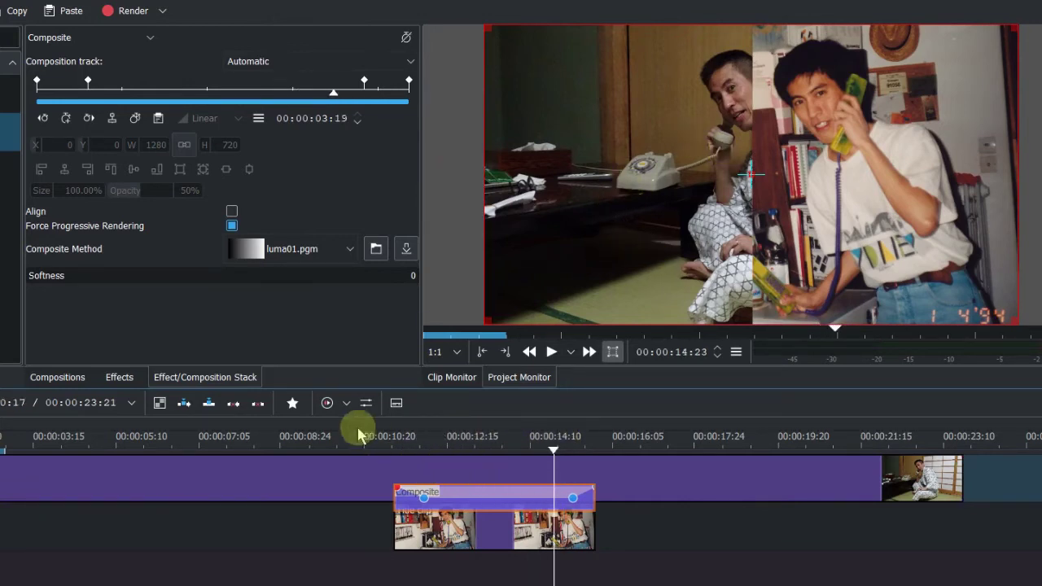
Apply the Transform favourite effect to the long upper-track clip.
click(293, 403)
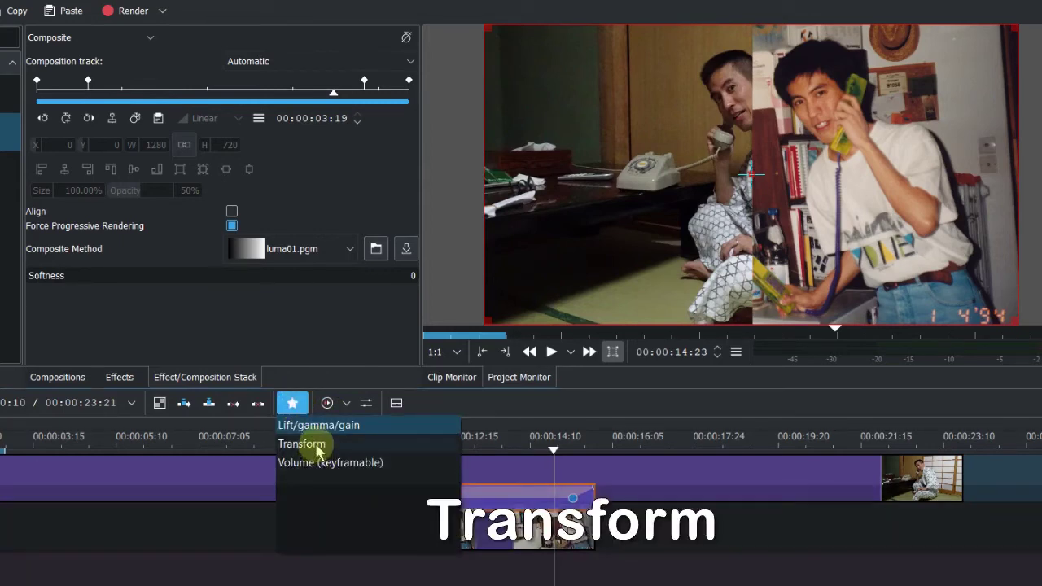
drag(317, 448, 237, 484)
click(236, 483)
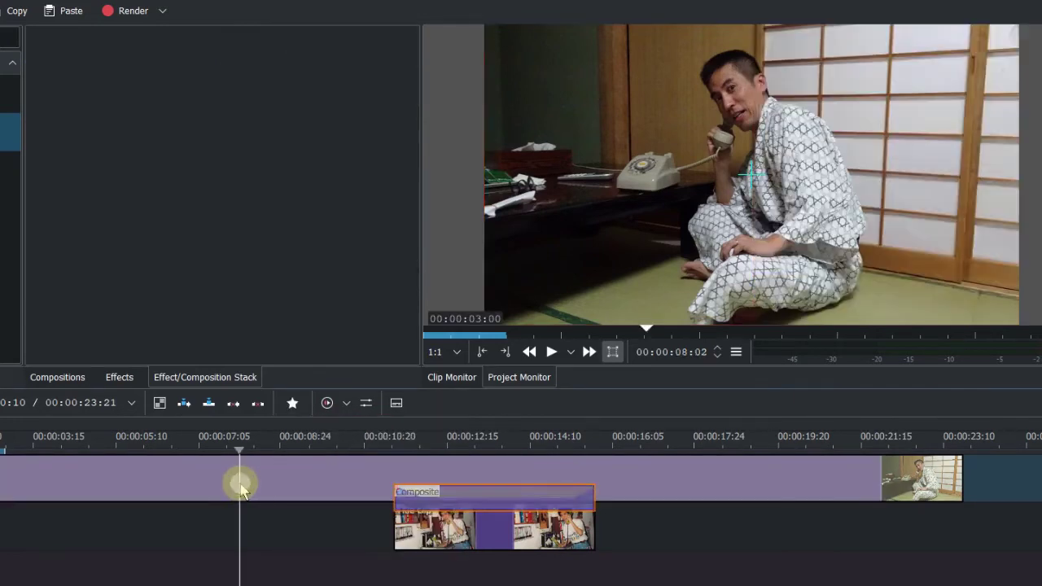
Select the Composite and return to its first keyframe.
click(480, 491)
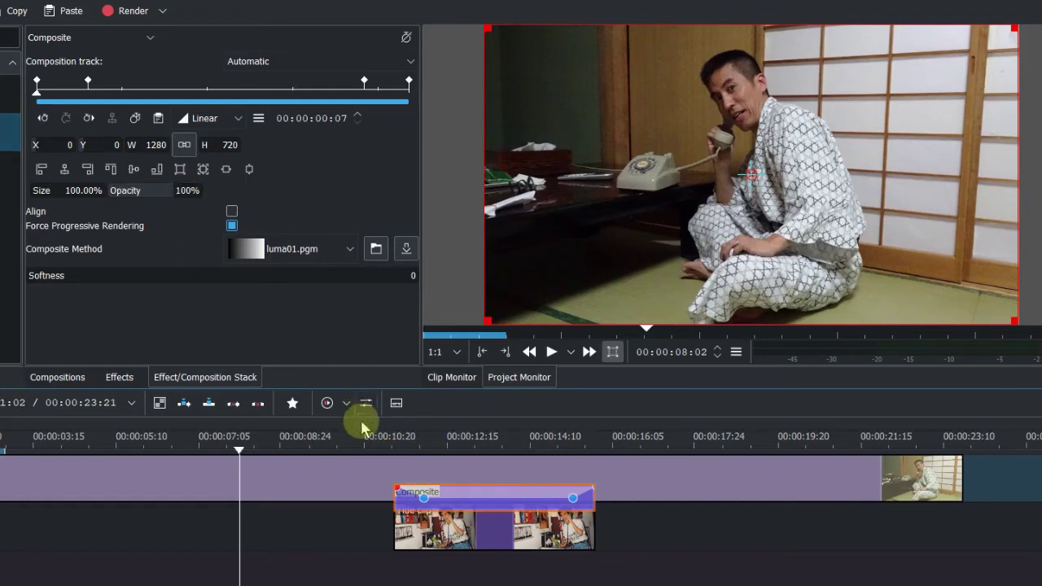
click(48, 117)
click(45, 117)
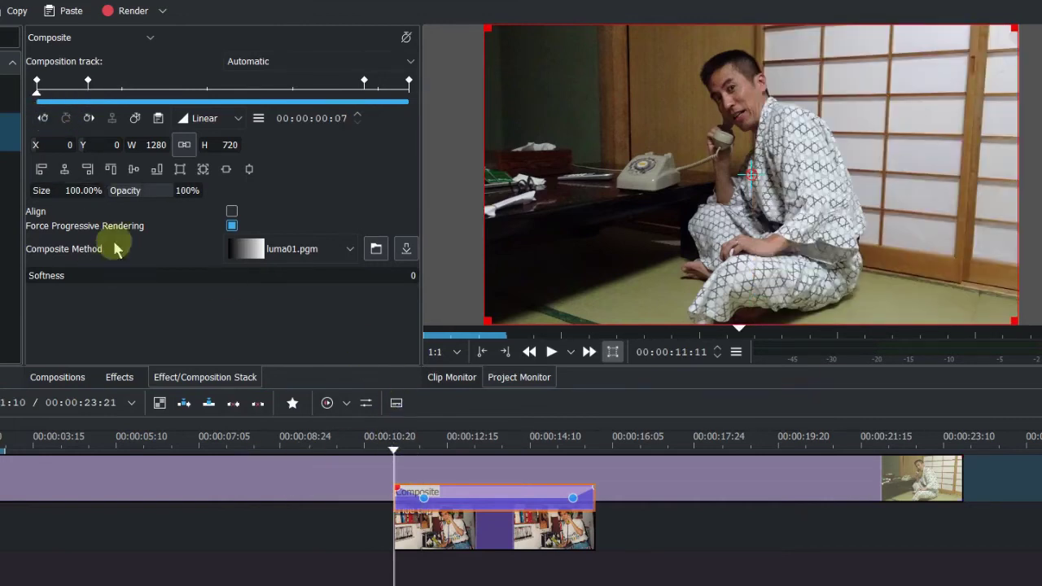
Keyframe the upper clip's Transform at 11:11 (X 0) and 12:01 (X -341, Y 0).
click(494, 474)
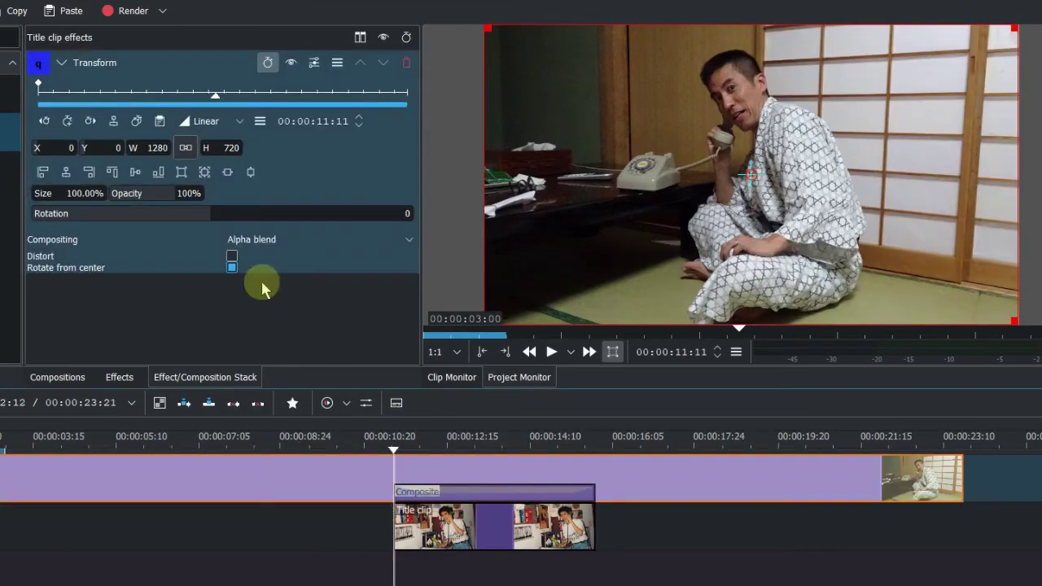
click(67, 121)
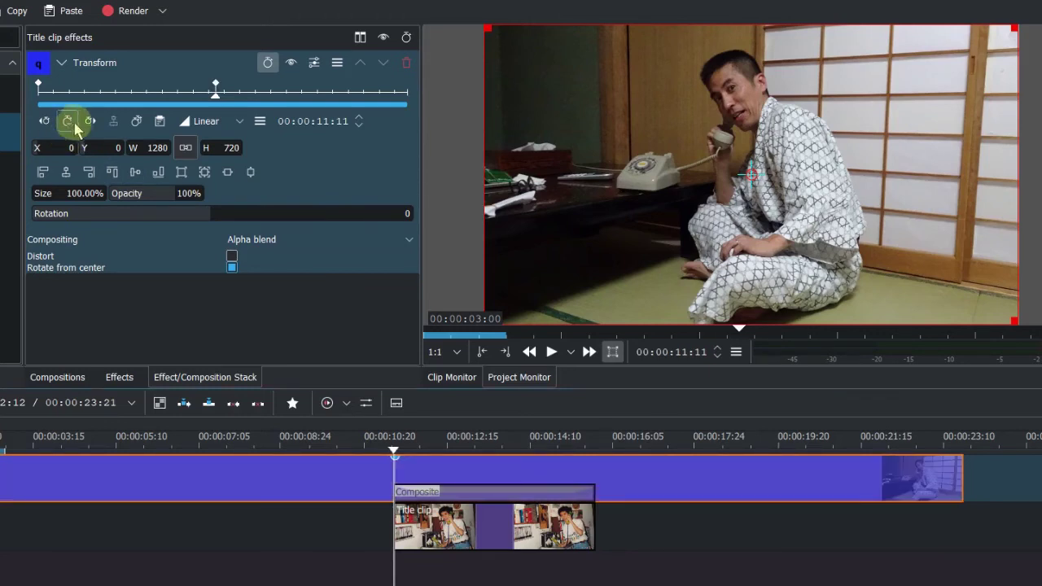
click(446, 495)
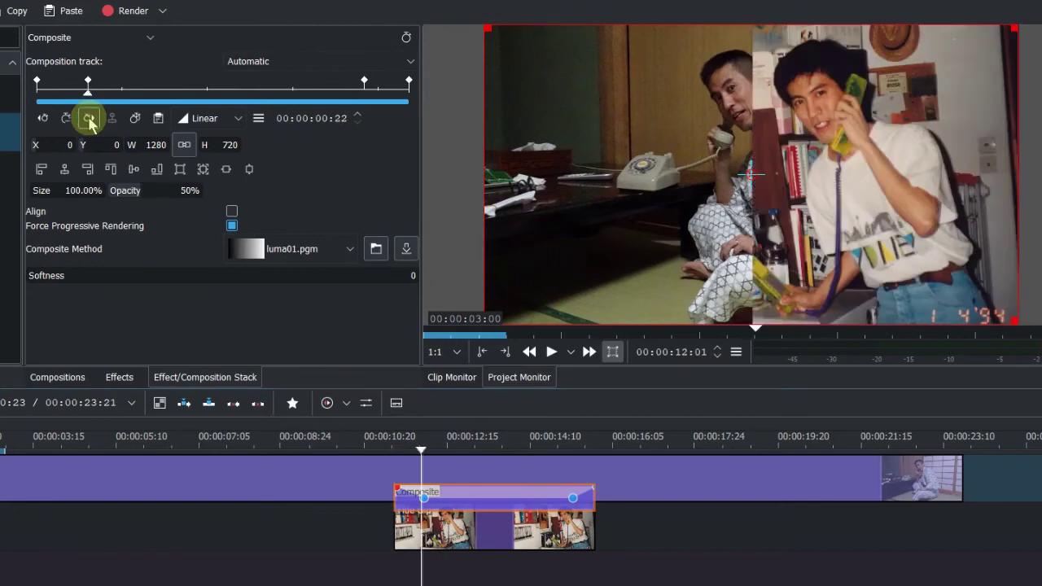
click(87, 169)
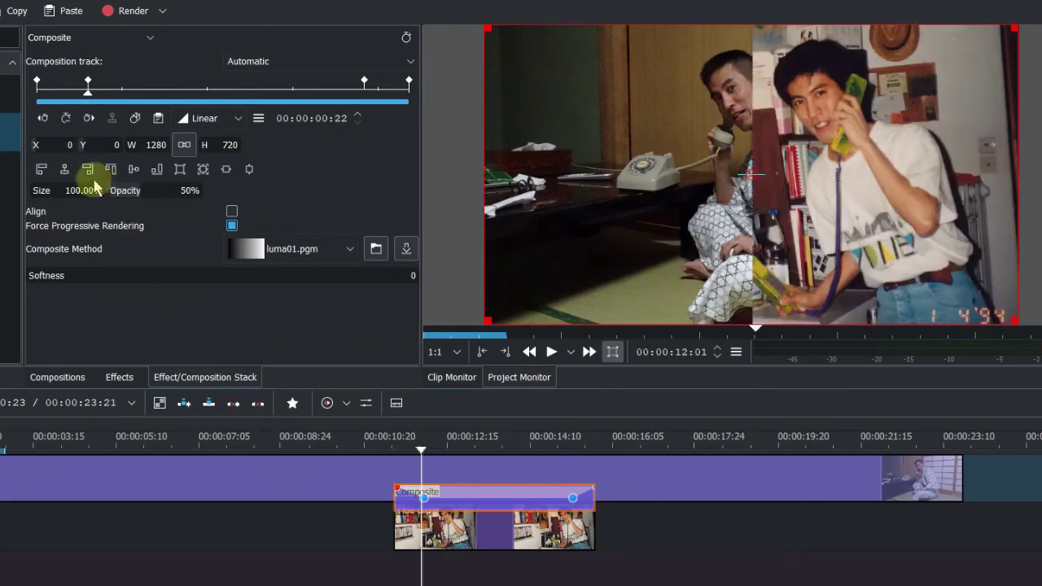
click(461, 467)
click(67, 122)
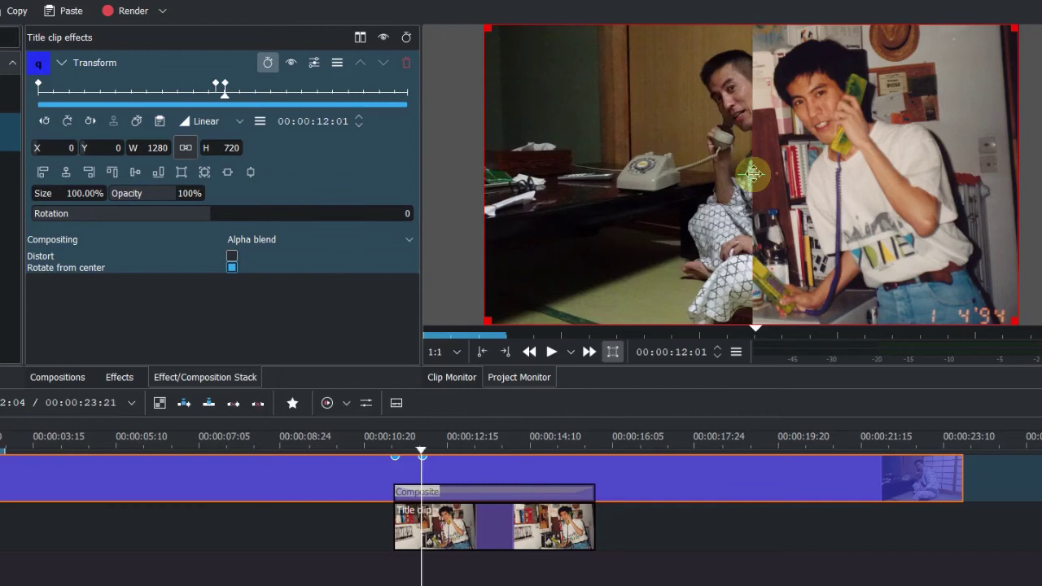
drag(753, 173, 612, 173)
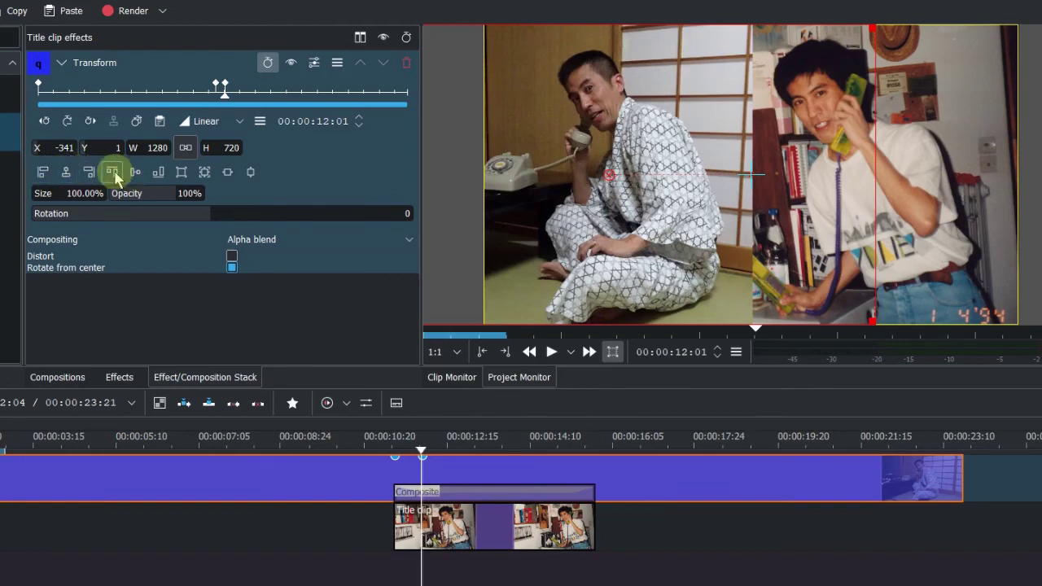
click(112, 172)
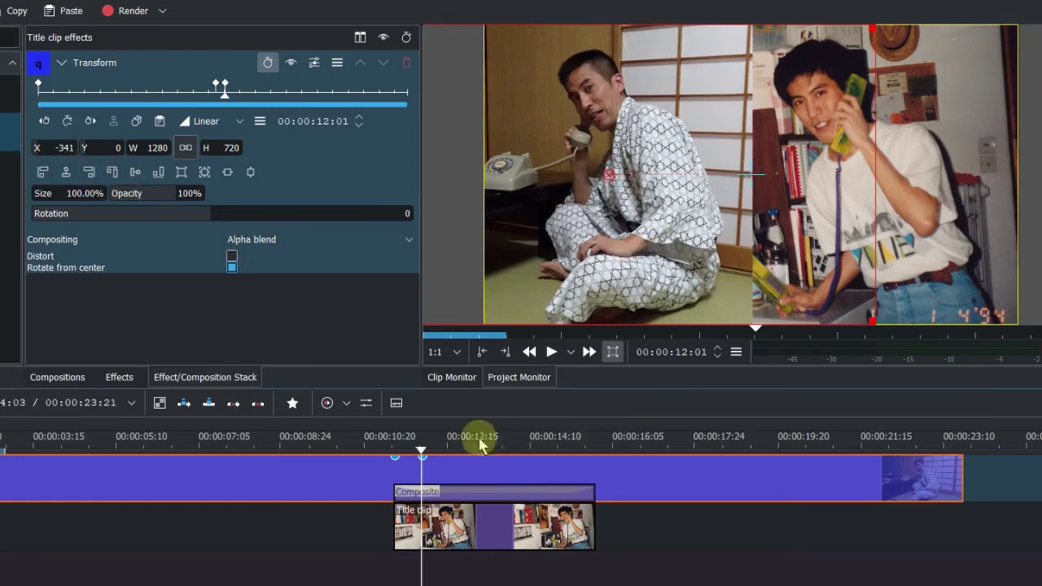
Add a Transform keyframe at 15:07 that holds the photo at X -341.
click(491, 492)
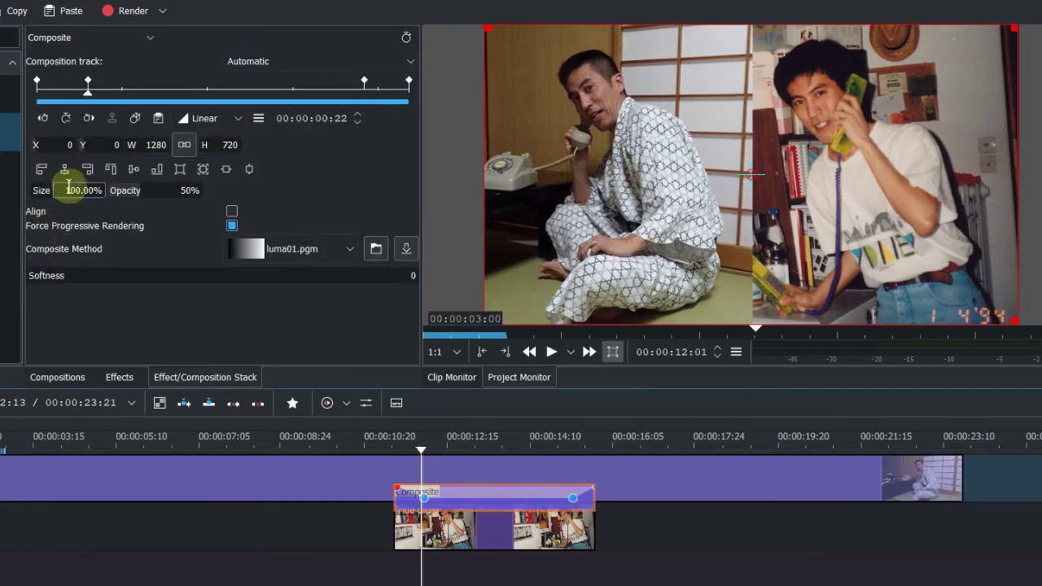
click(89, 119)
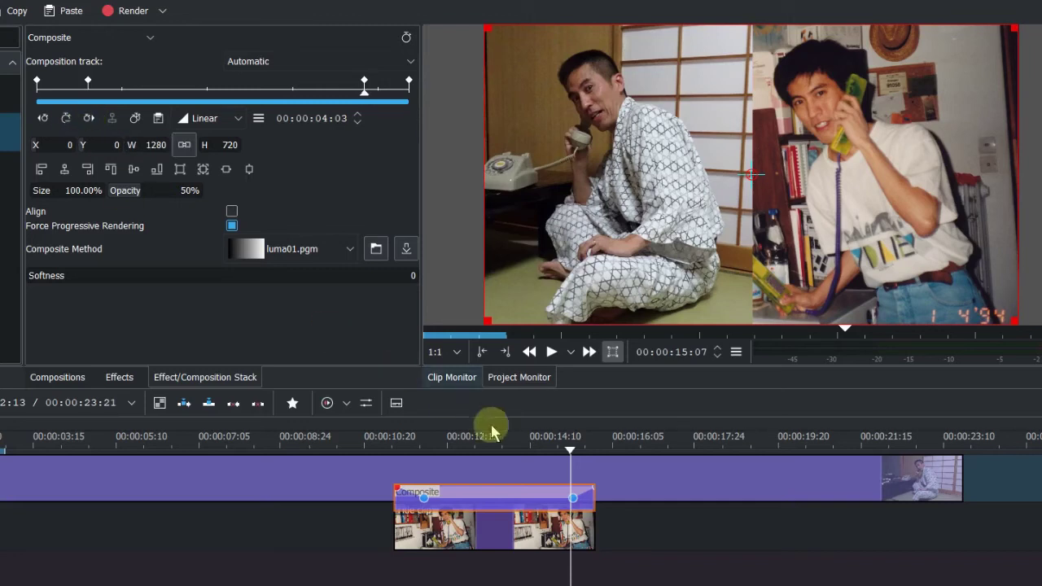
click(498, 475)
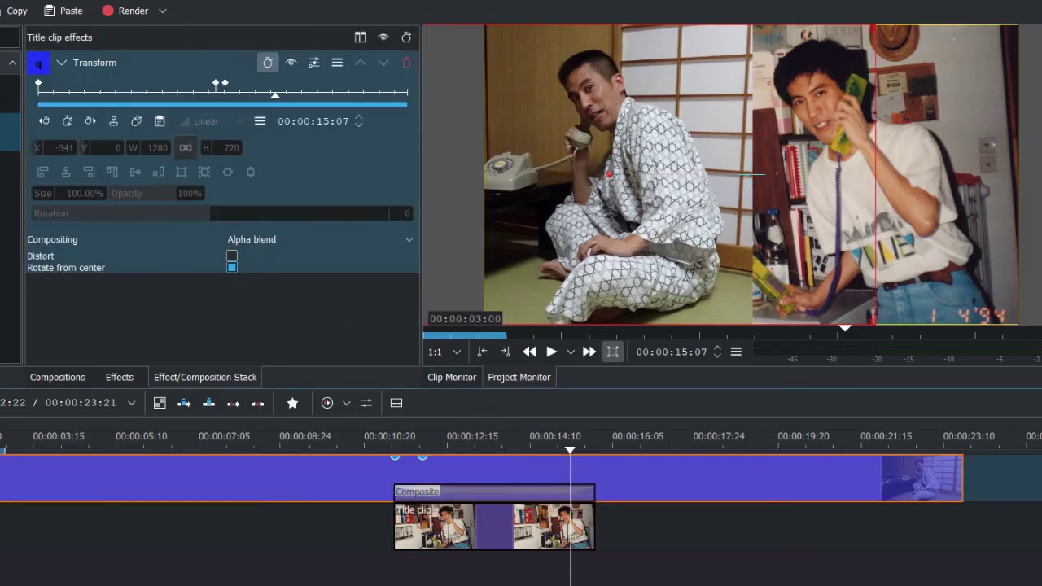
click(44, 122)
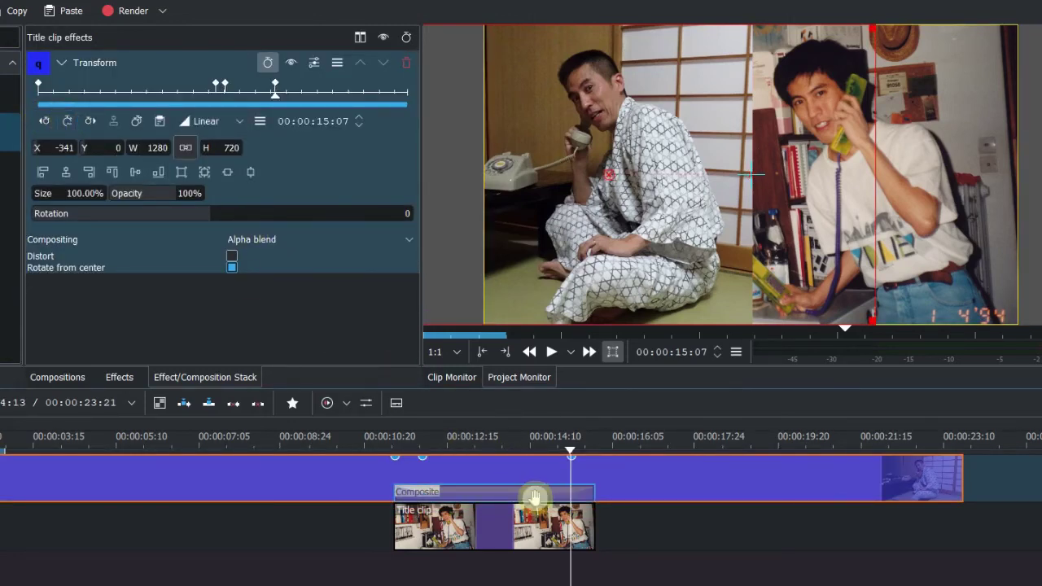
Add a Transform keyframe at 15:20 that returns the photo to X 0, filling the frame.
click(532, 494)
click(89, 120)
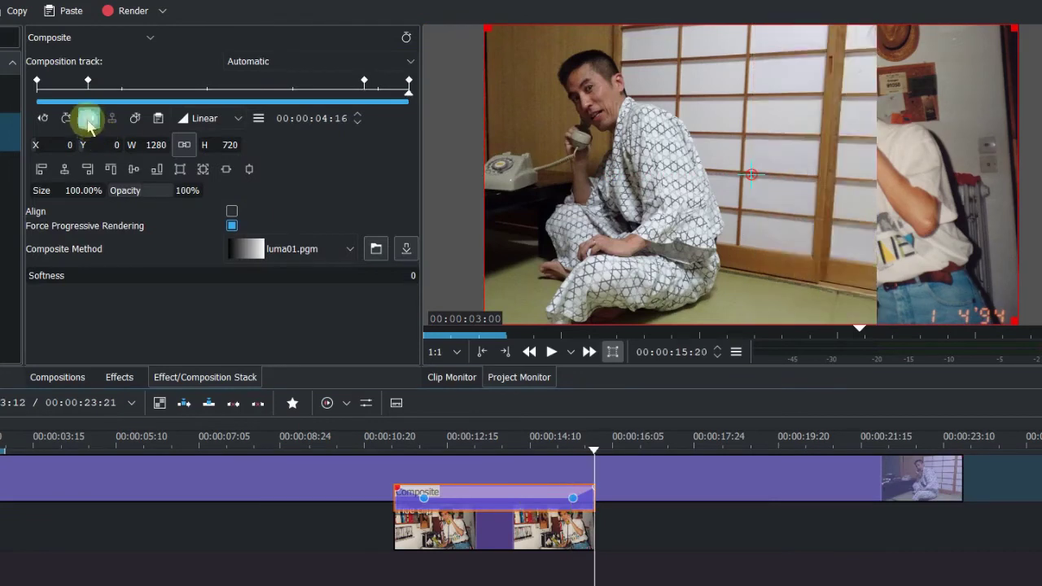
click(479, 465)
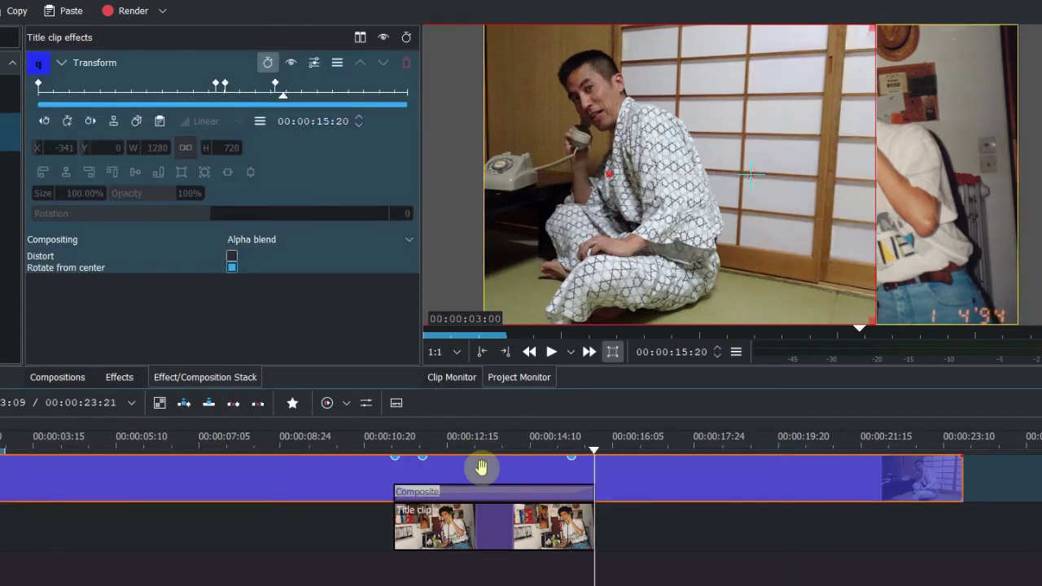
click(67, 121)
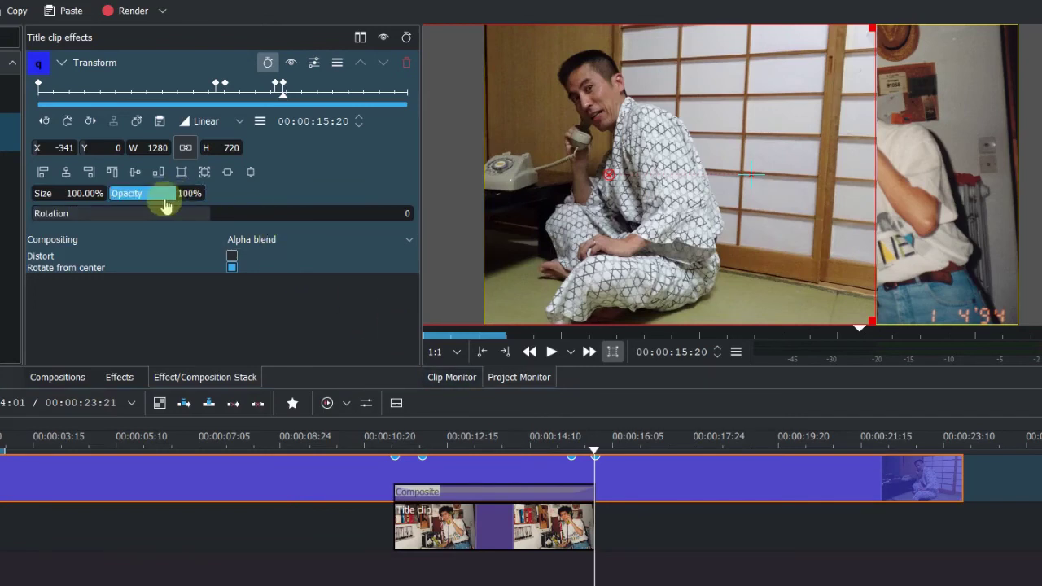
click(203, 172)
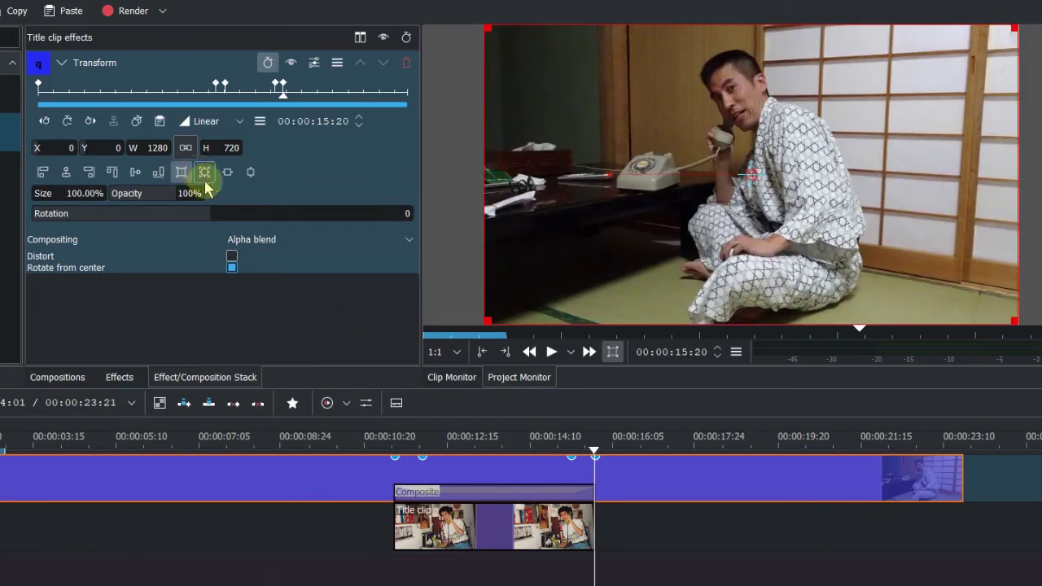
click(359, 444)
drag(374, 452, 356, 500)
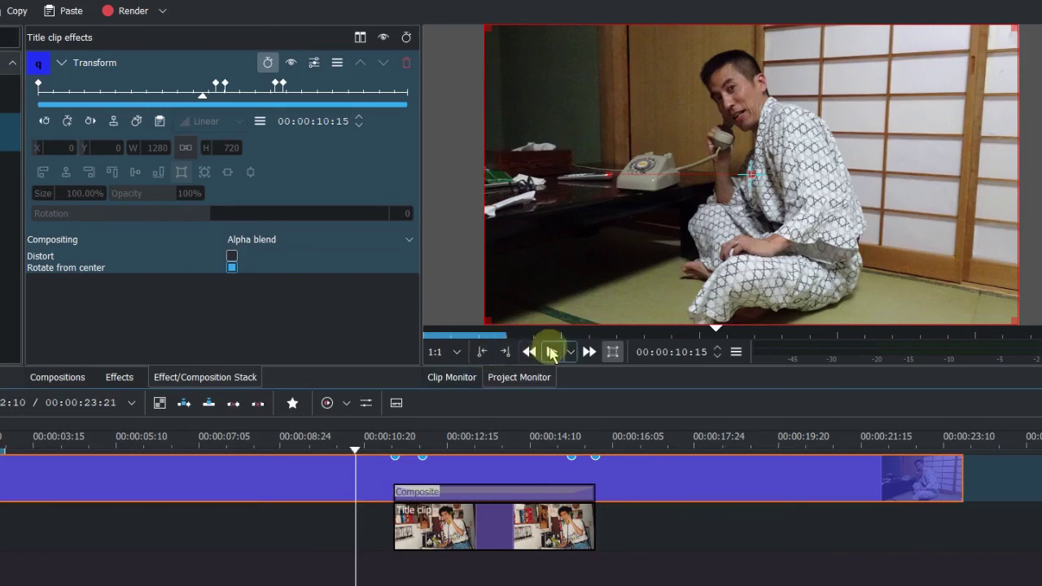
click(550, 352)
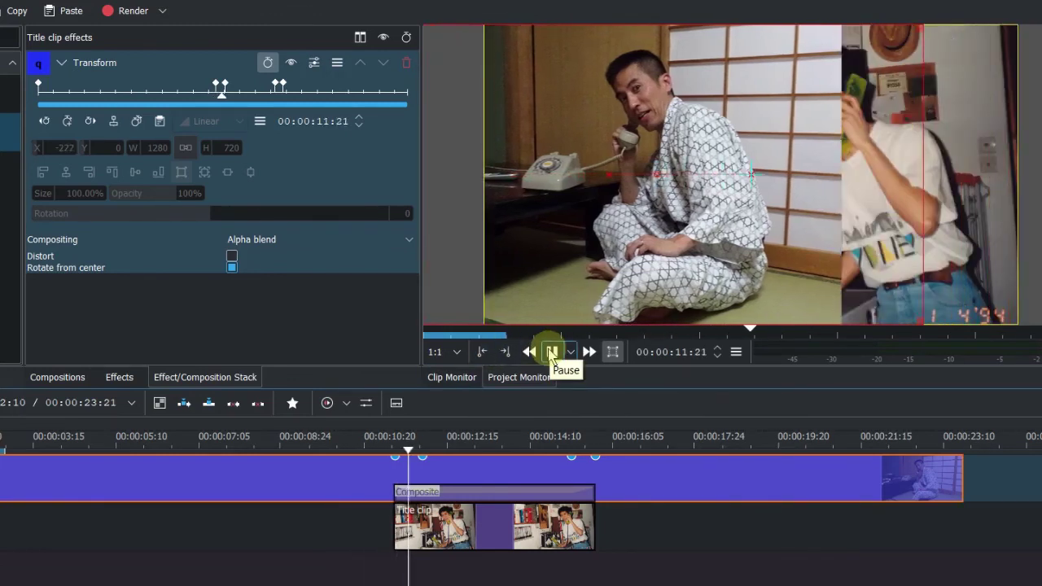